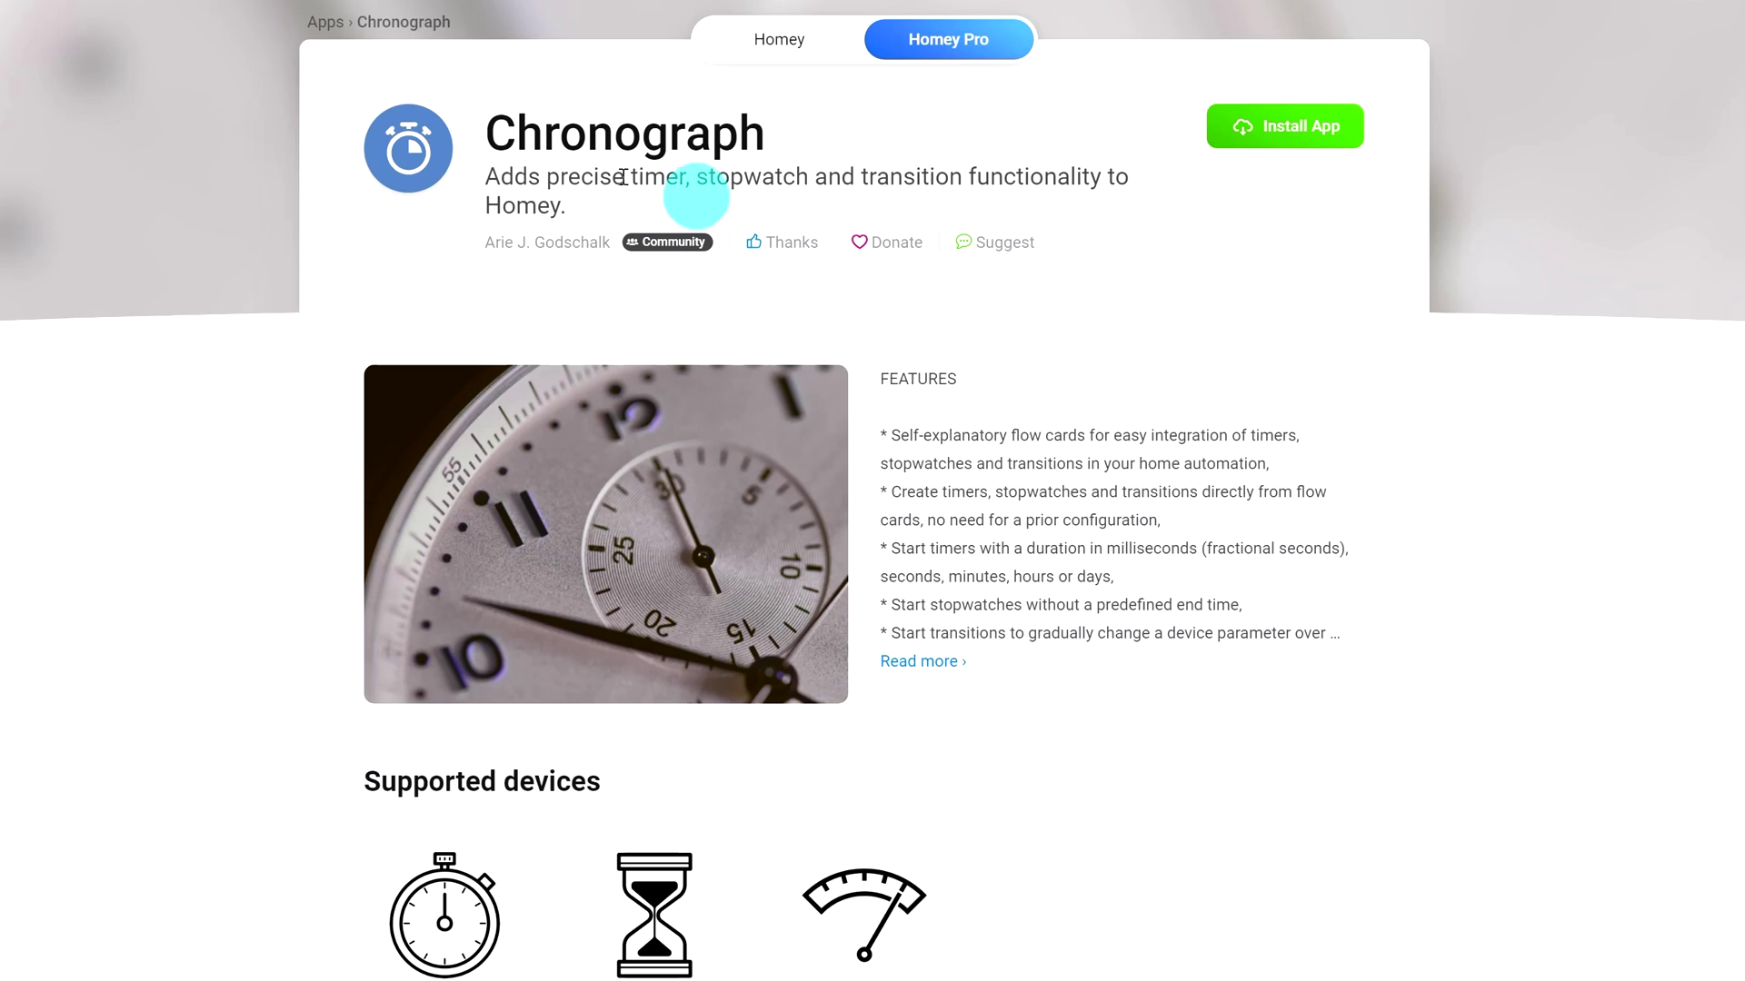
Install the Chronograph app onto the Homey Pro from its App Store page
drag(495, 130, 775, 140)
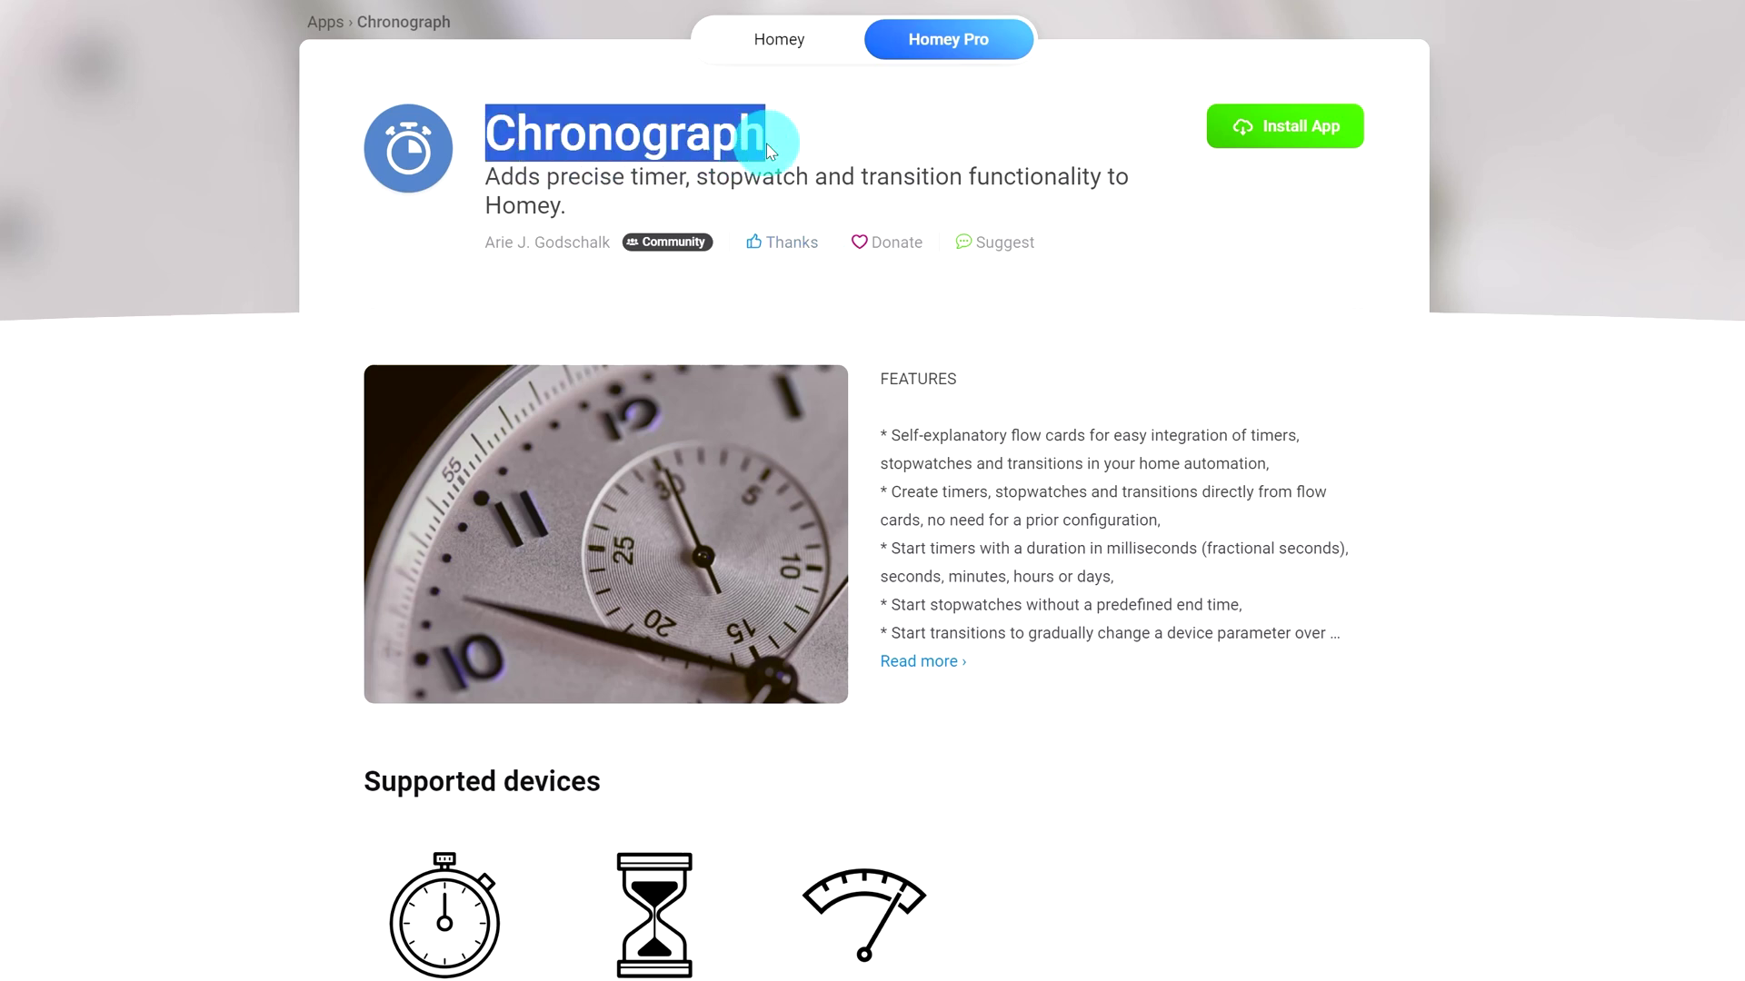
click(1250, 137)
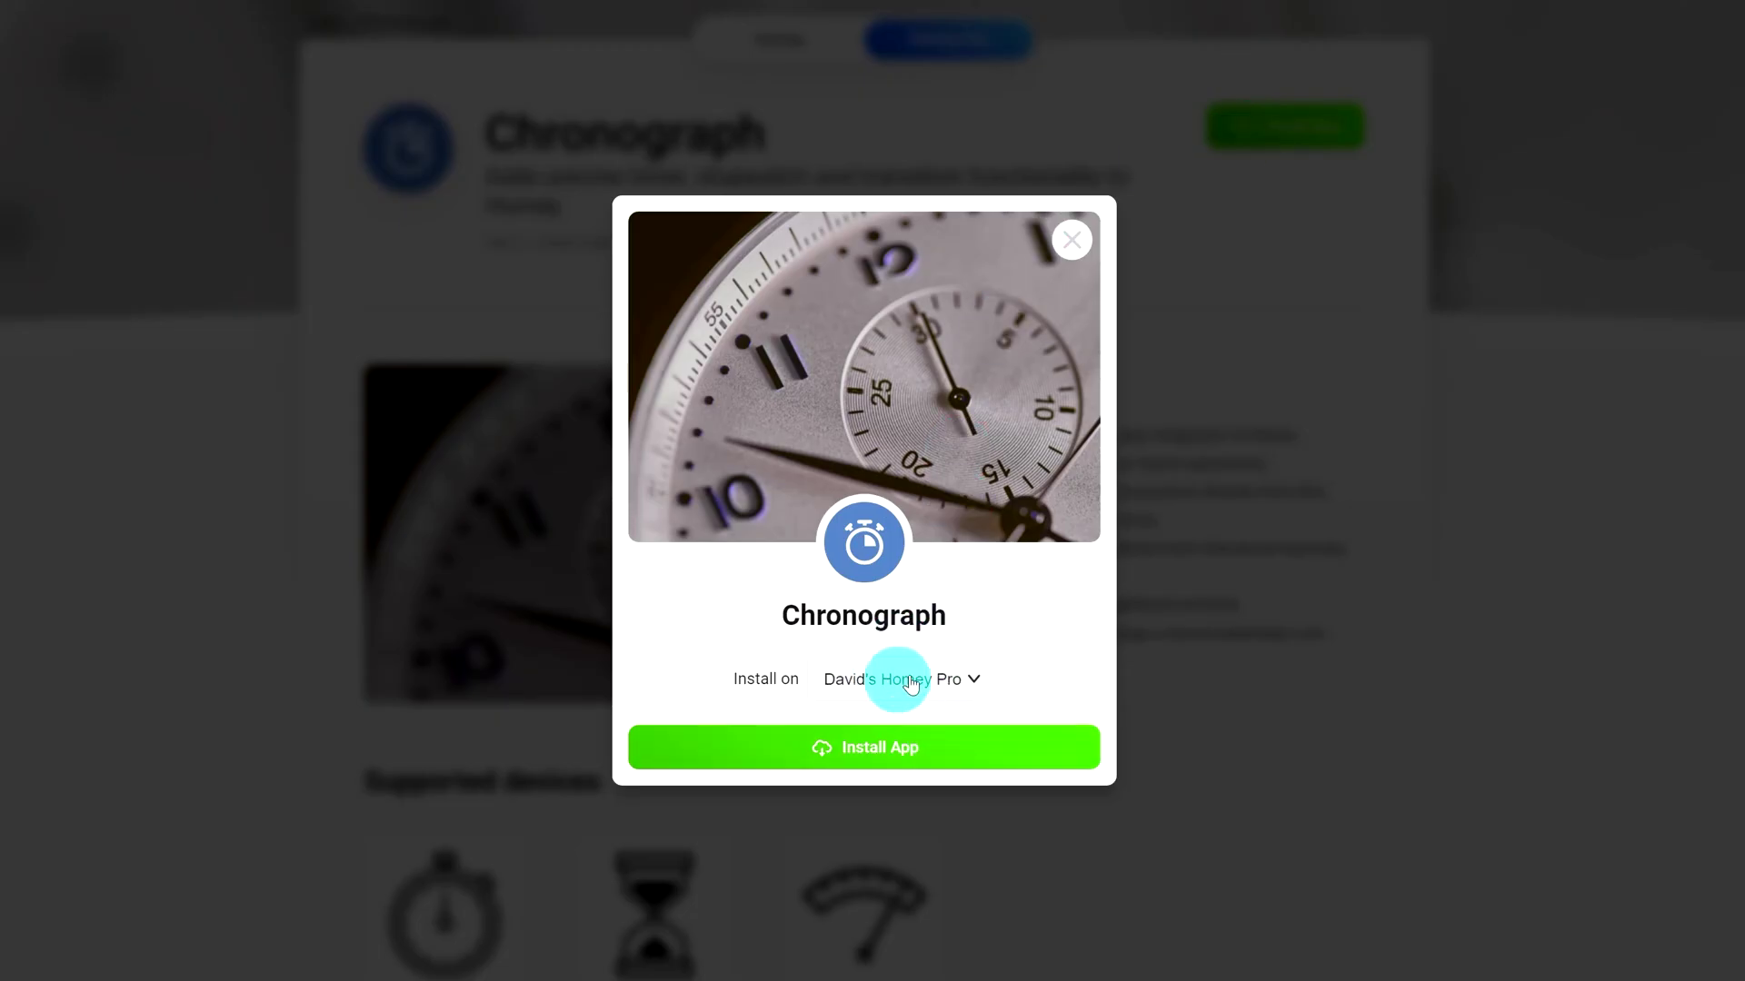
click(925, 757)
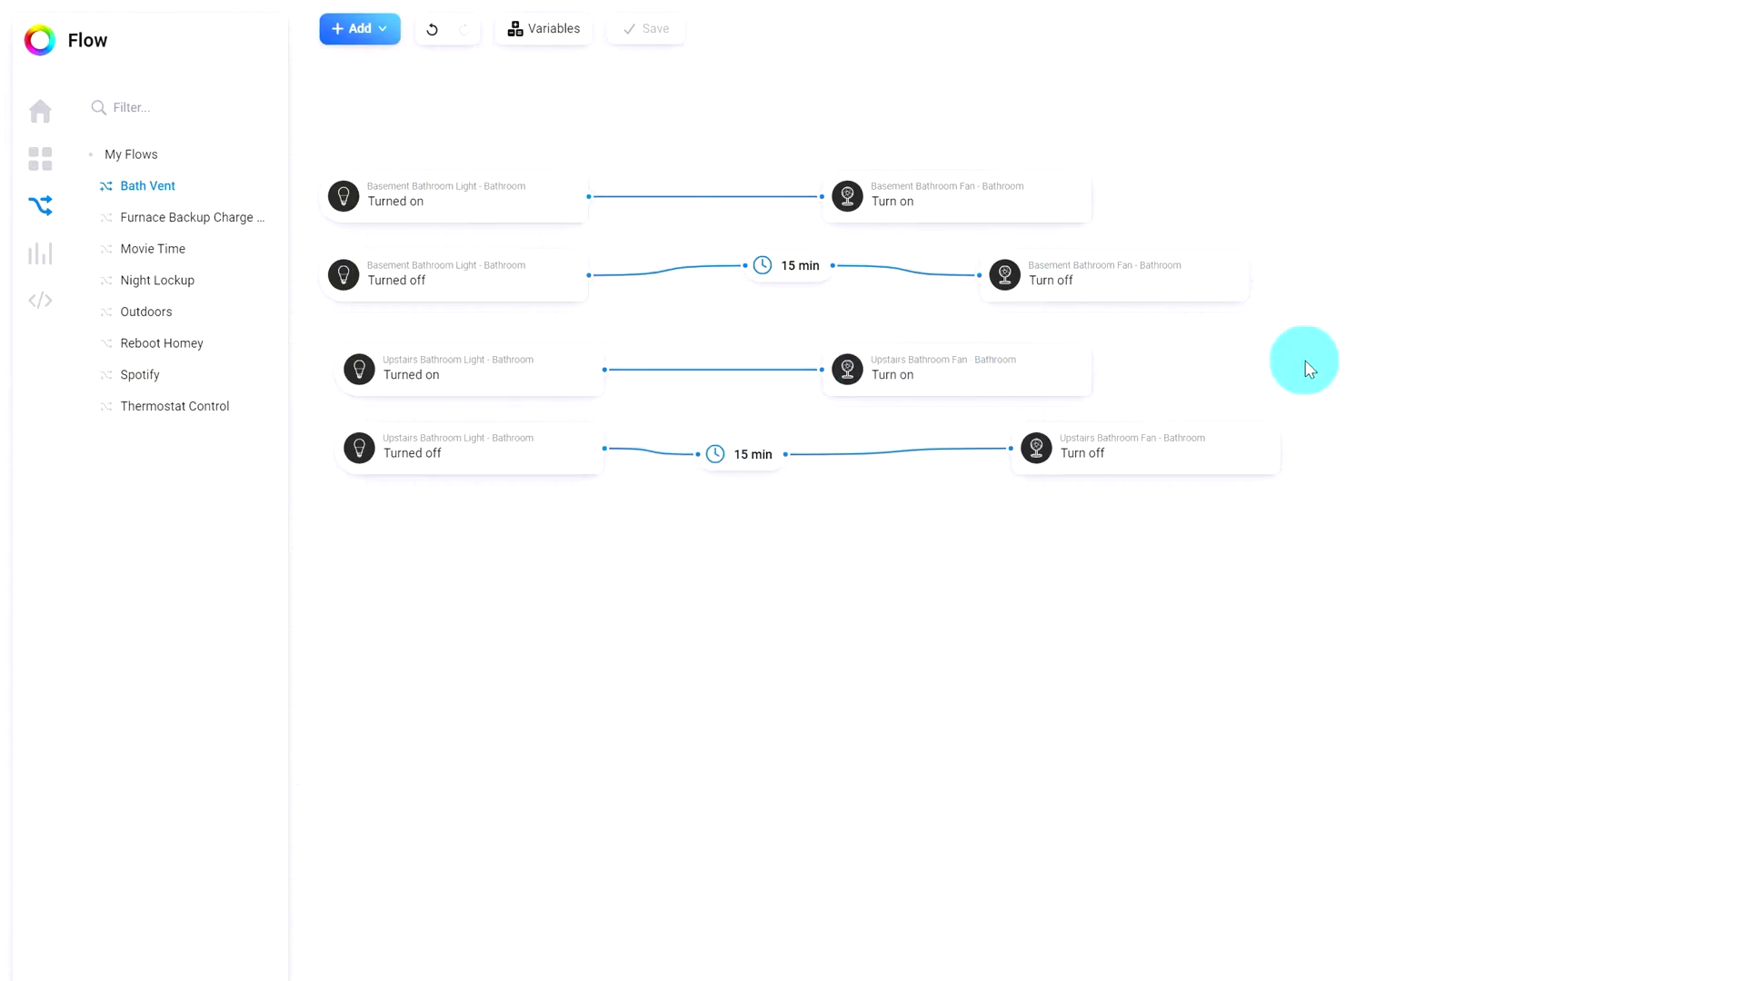
Marquee-select both Upstairs bathroom rows of cards in the Bath Vent flow
drag(1304, 361, 336, 531)
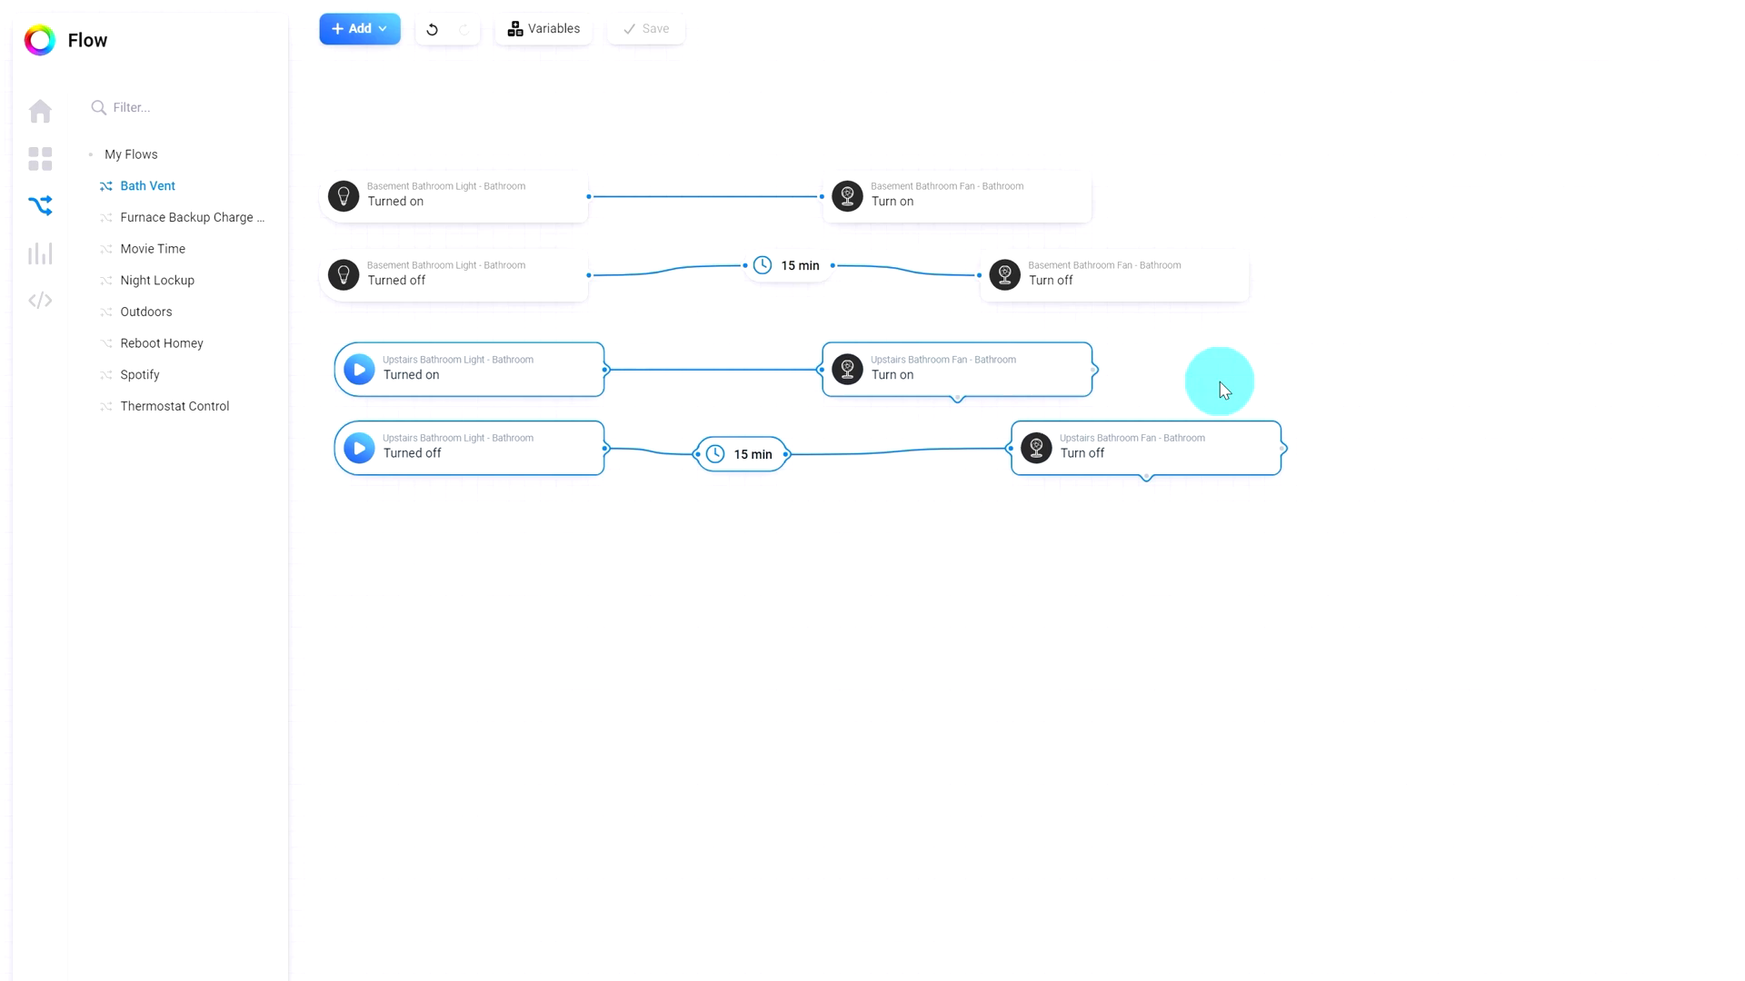
Move the Upstairs cards to the canvas bottom and remove the Basement Turned off-to-delay link
drag(1348, 358, 564, 932)
click(816, 553)
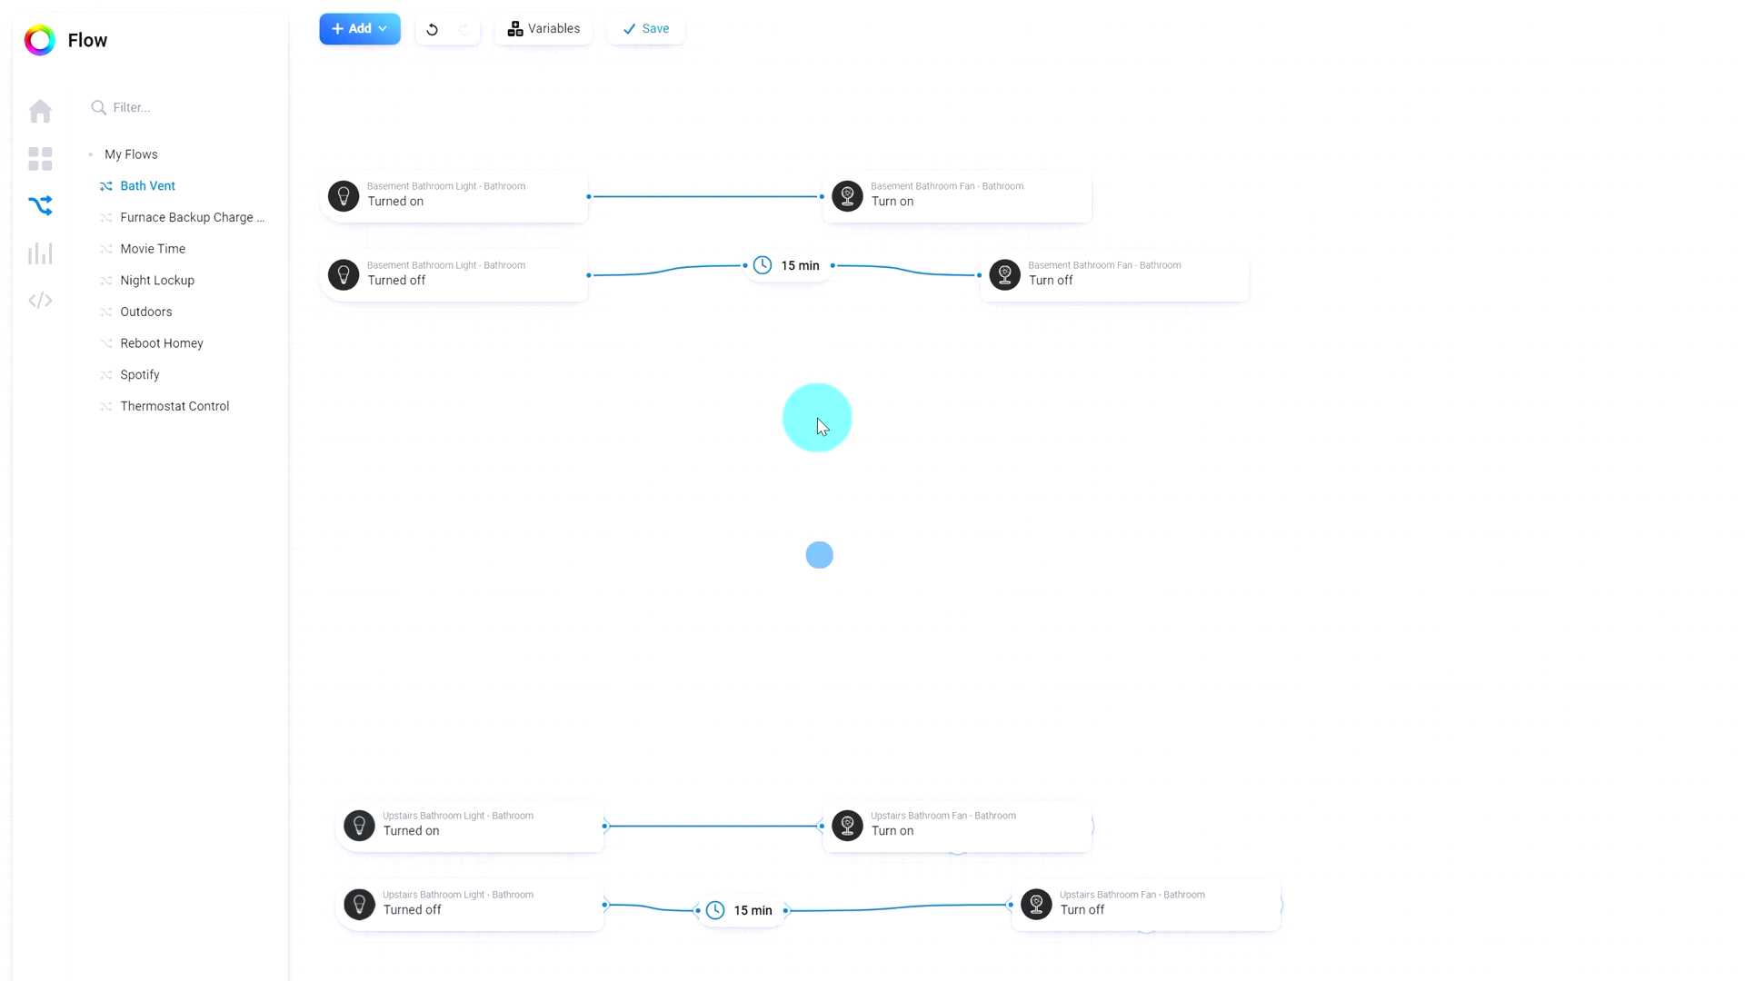
click(678, 271)
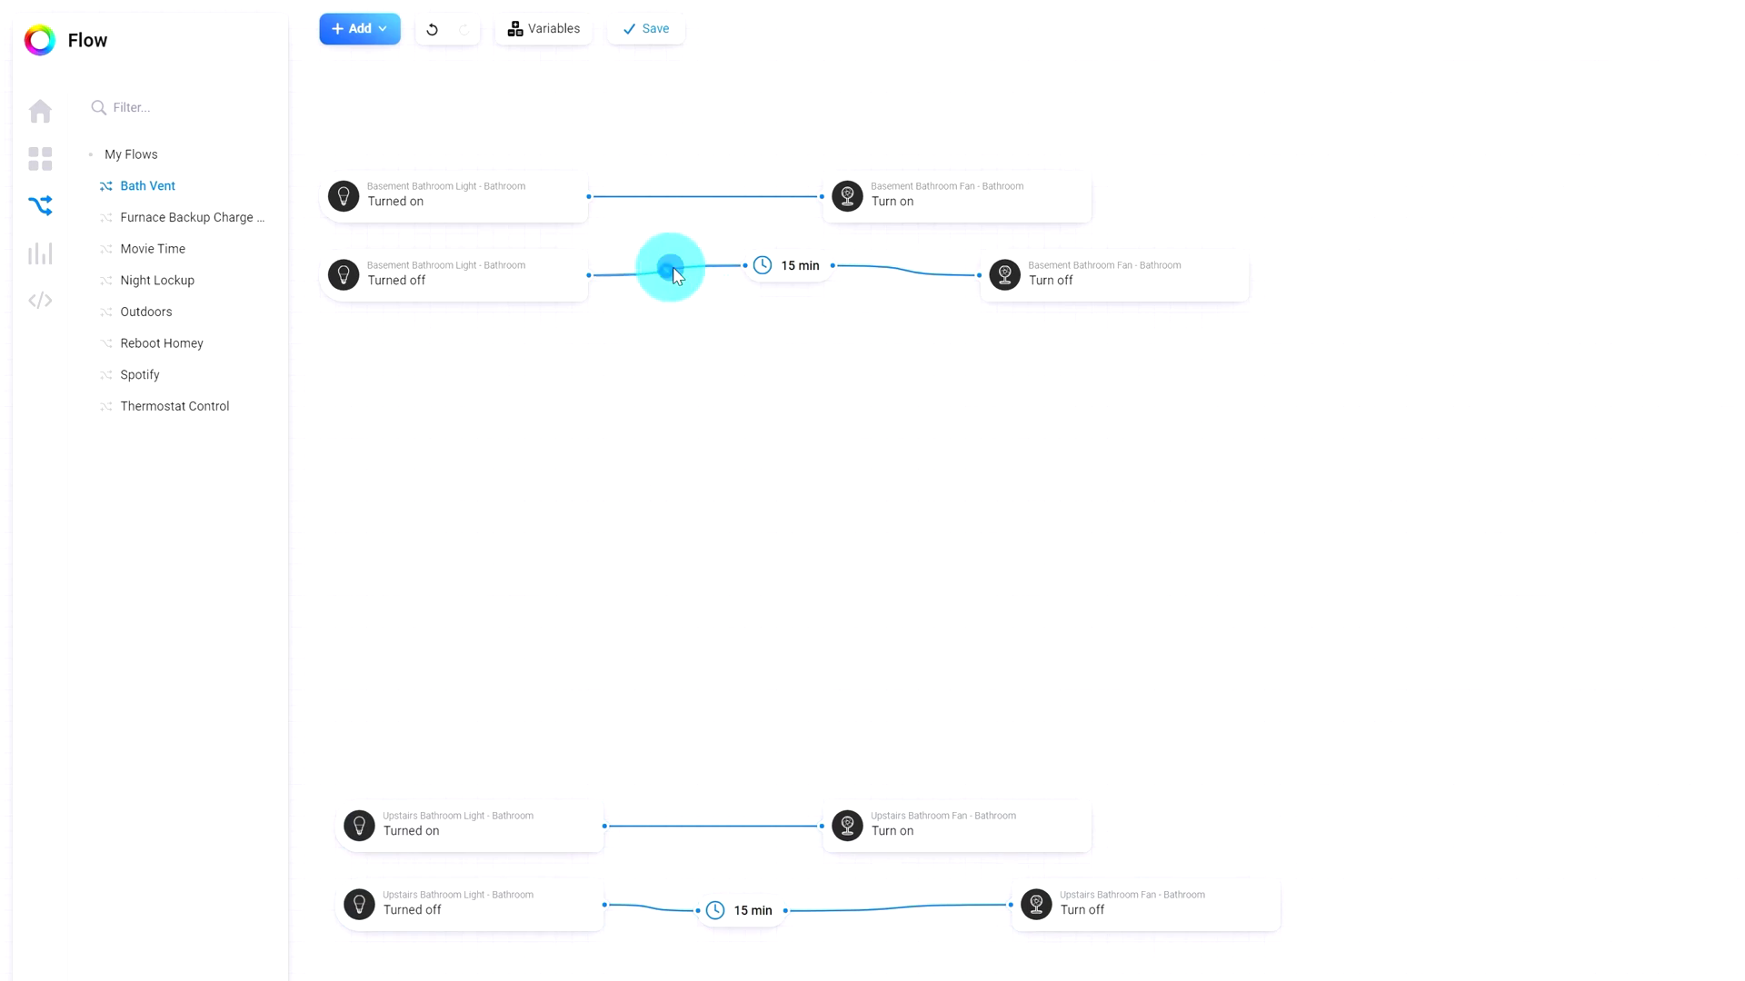
Delete the Basement 15 min delay card and shift both Basement fan cards further right
click(783, 271)
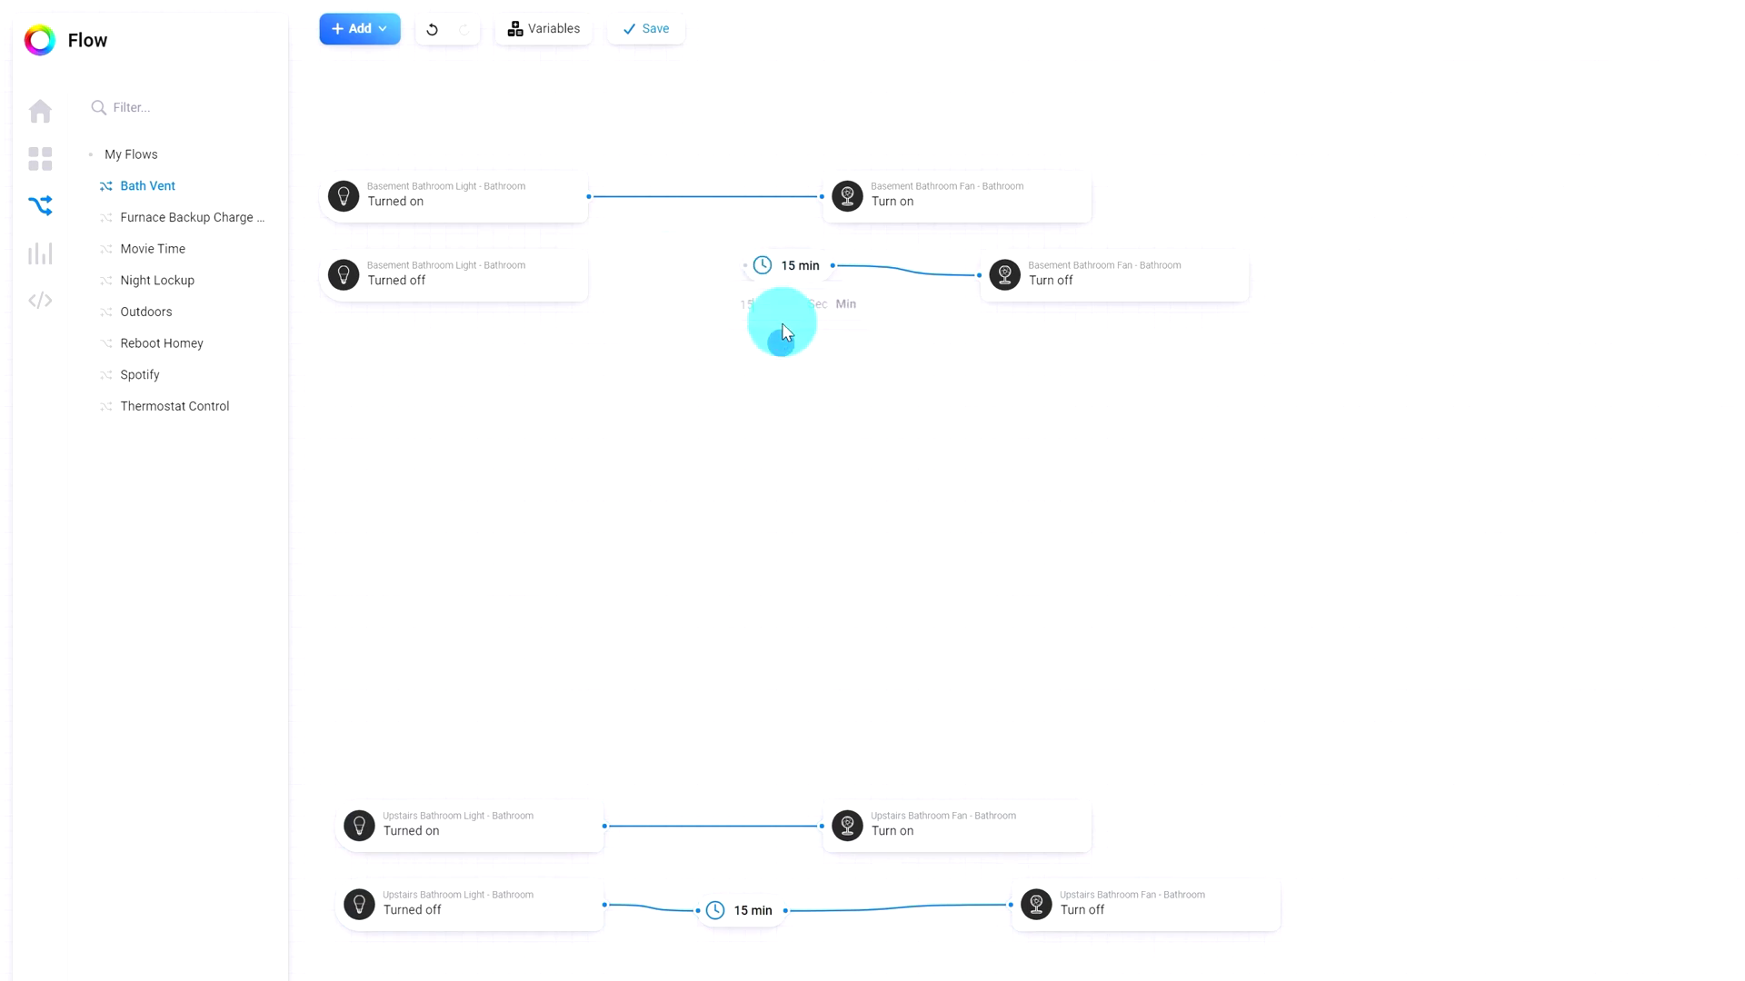
click(799, 366)
click(750, 221)
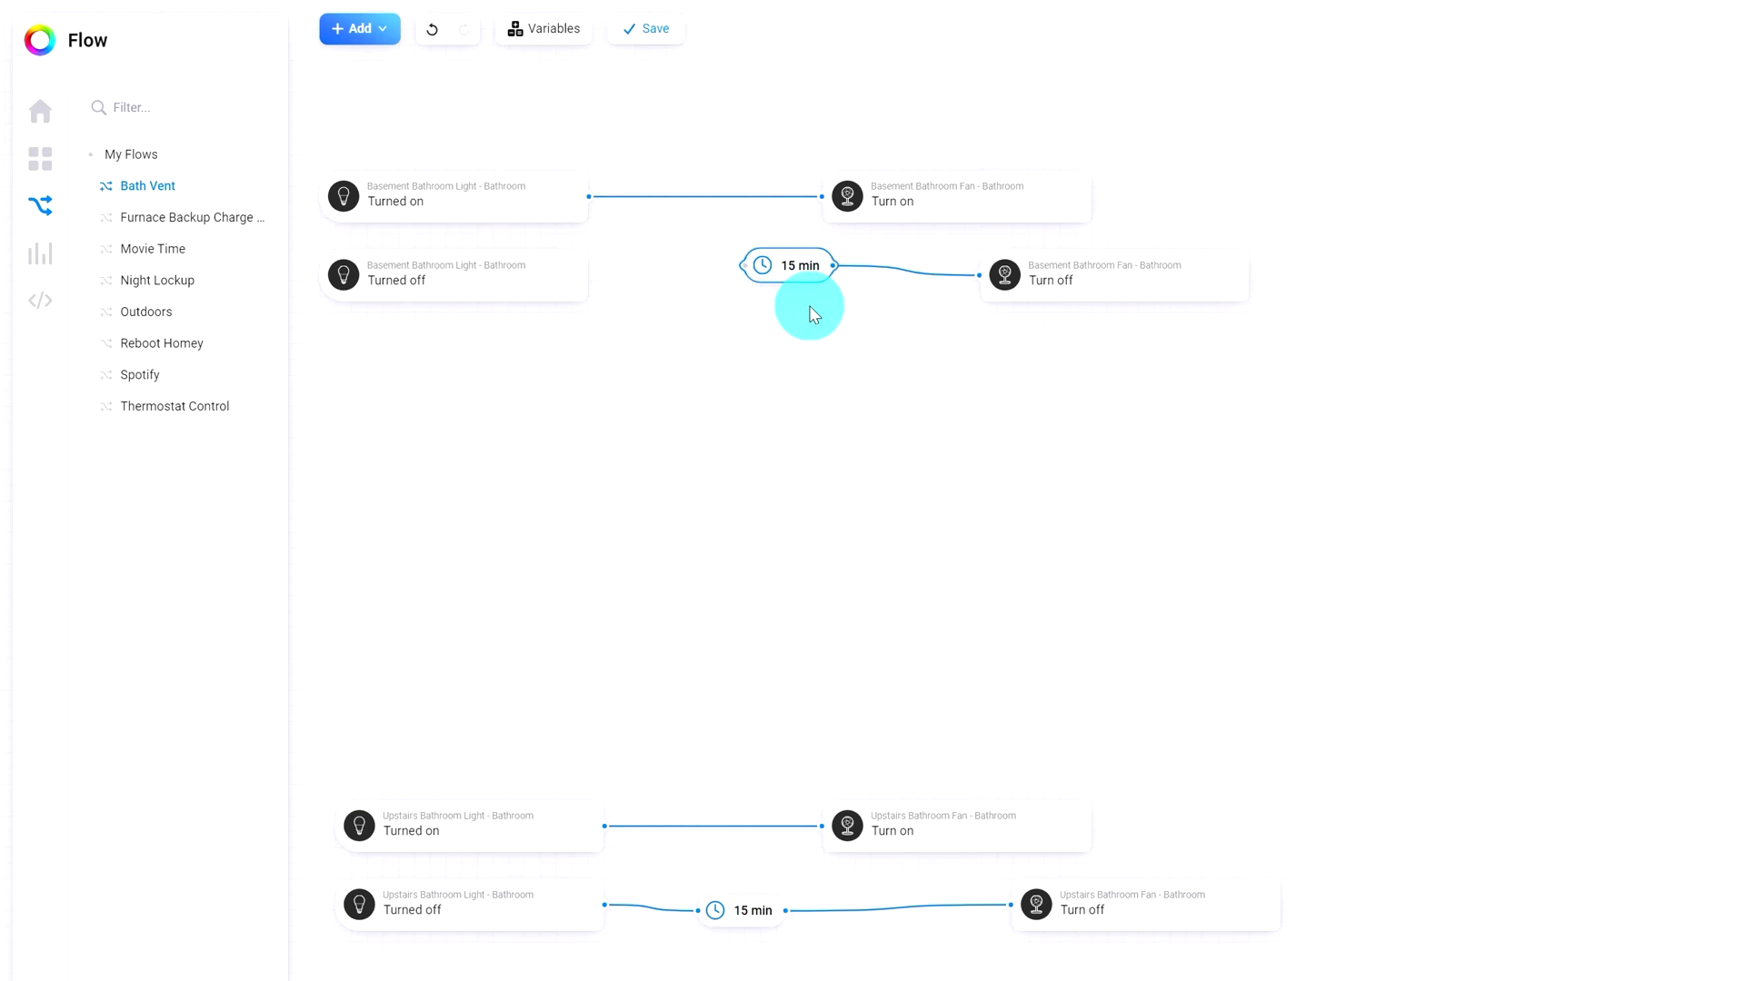
click(811, 309)
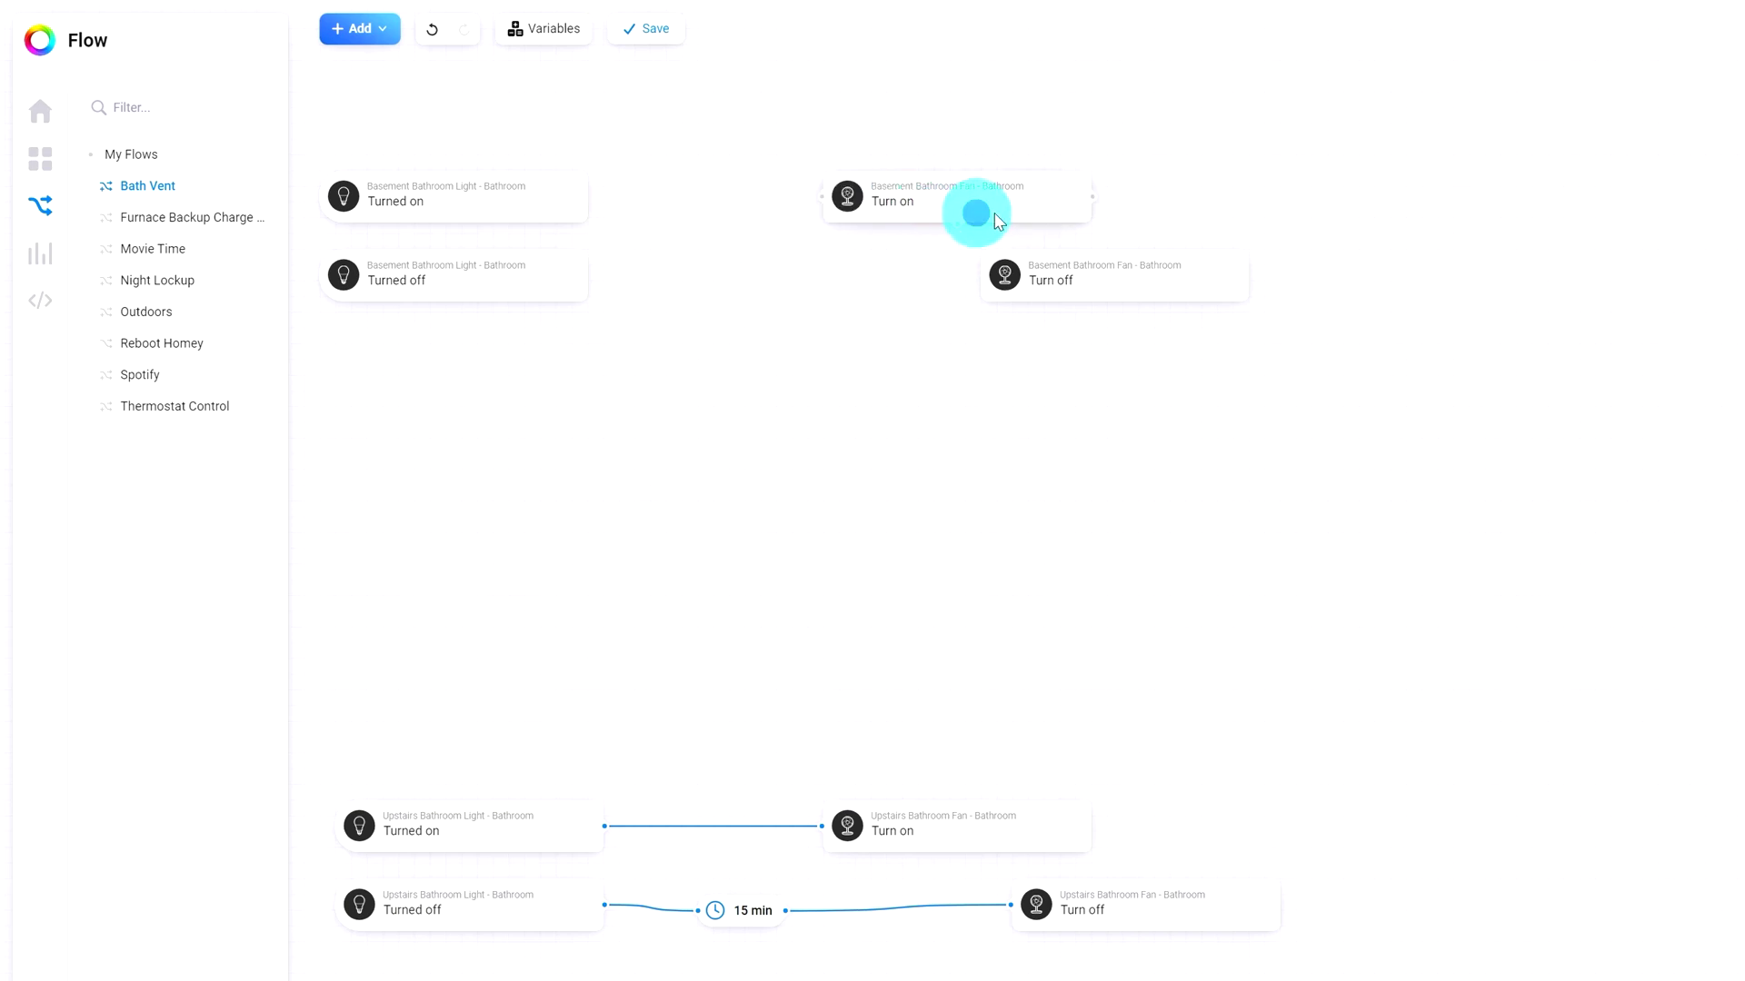
drag(995, 215, 1143, 229)
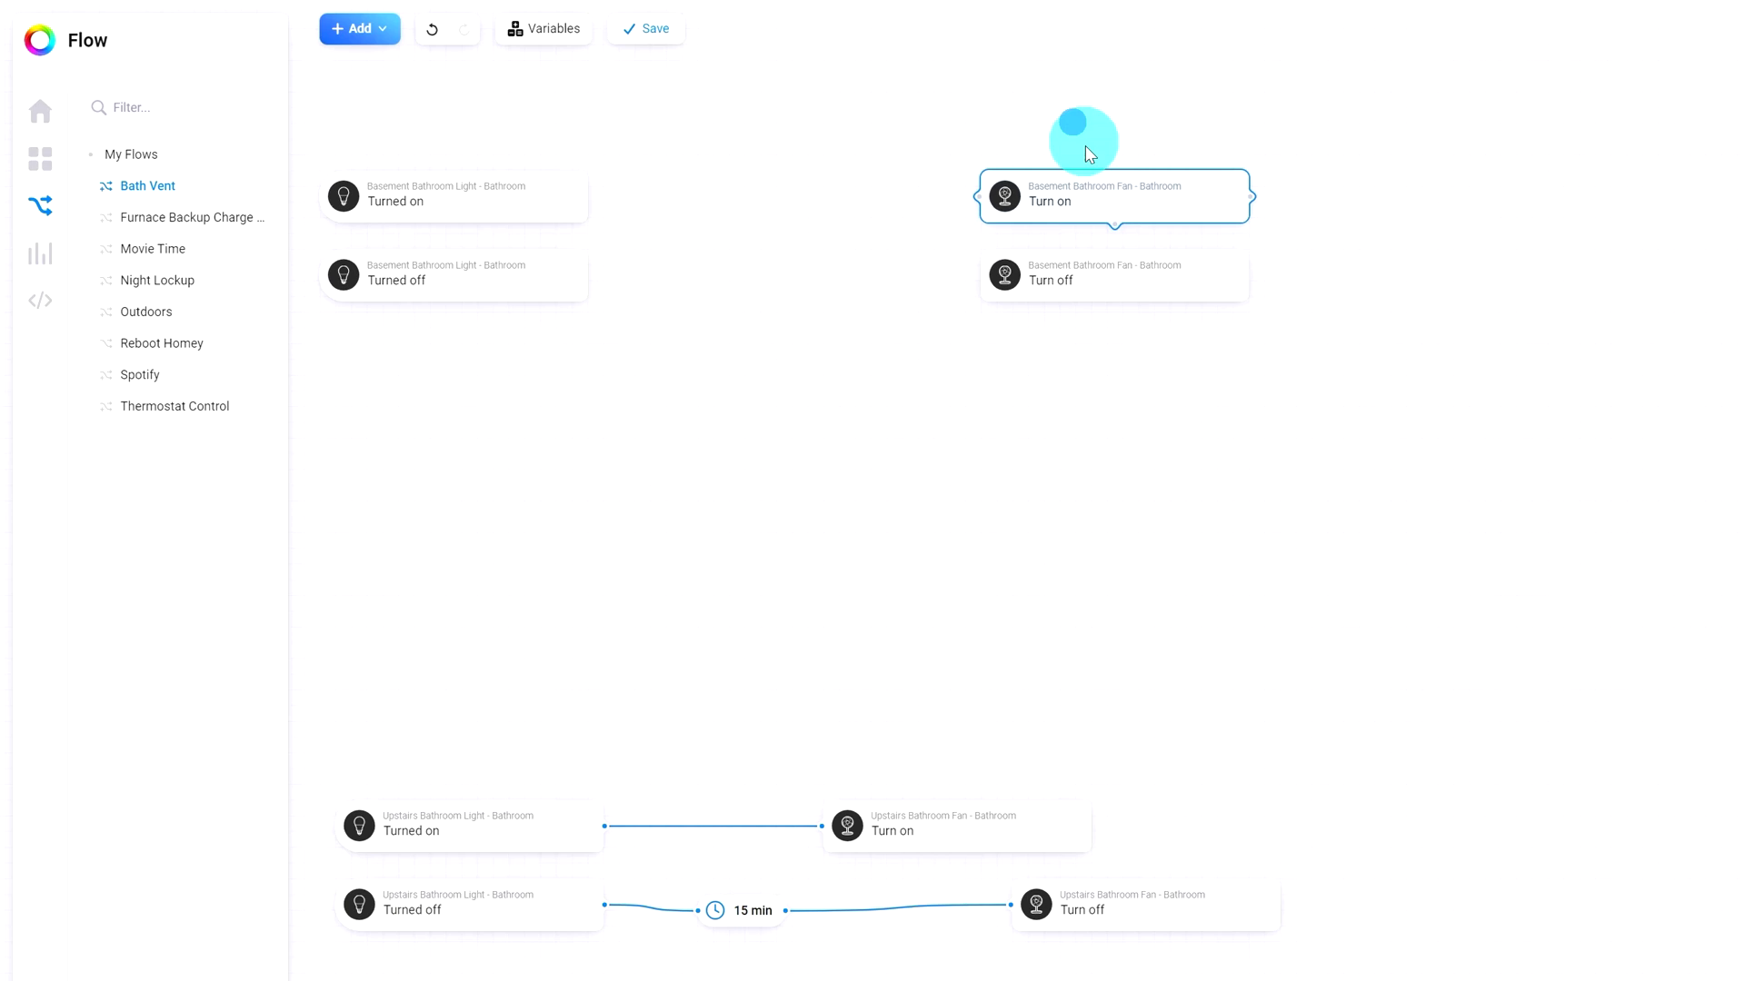
drag(1075, 122, 1402, 328)
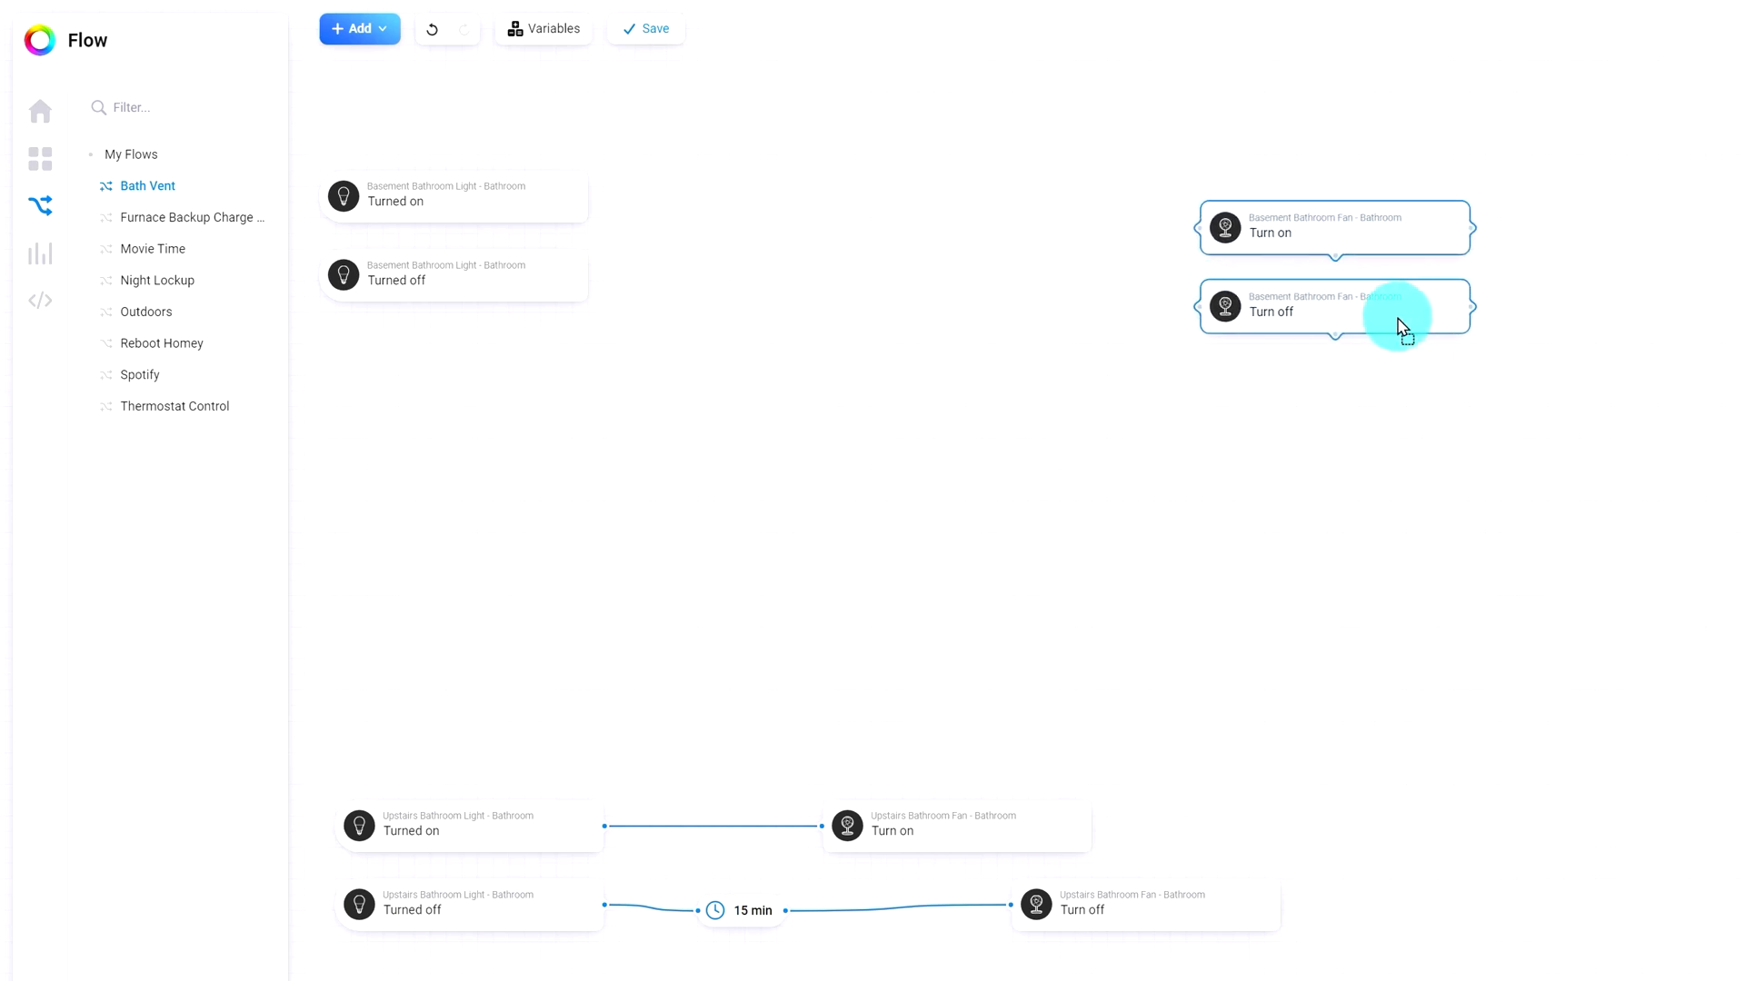
Add a Chronograph 'Start or replace timer' action card to the flow
click(361, 32)
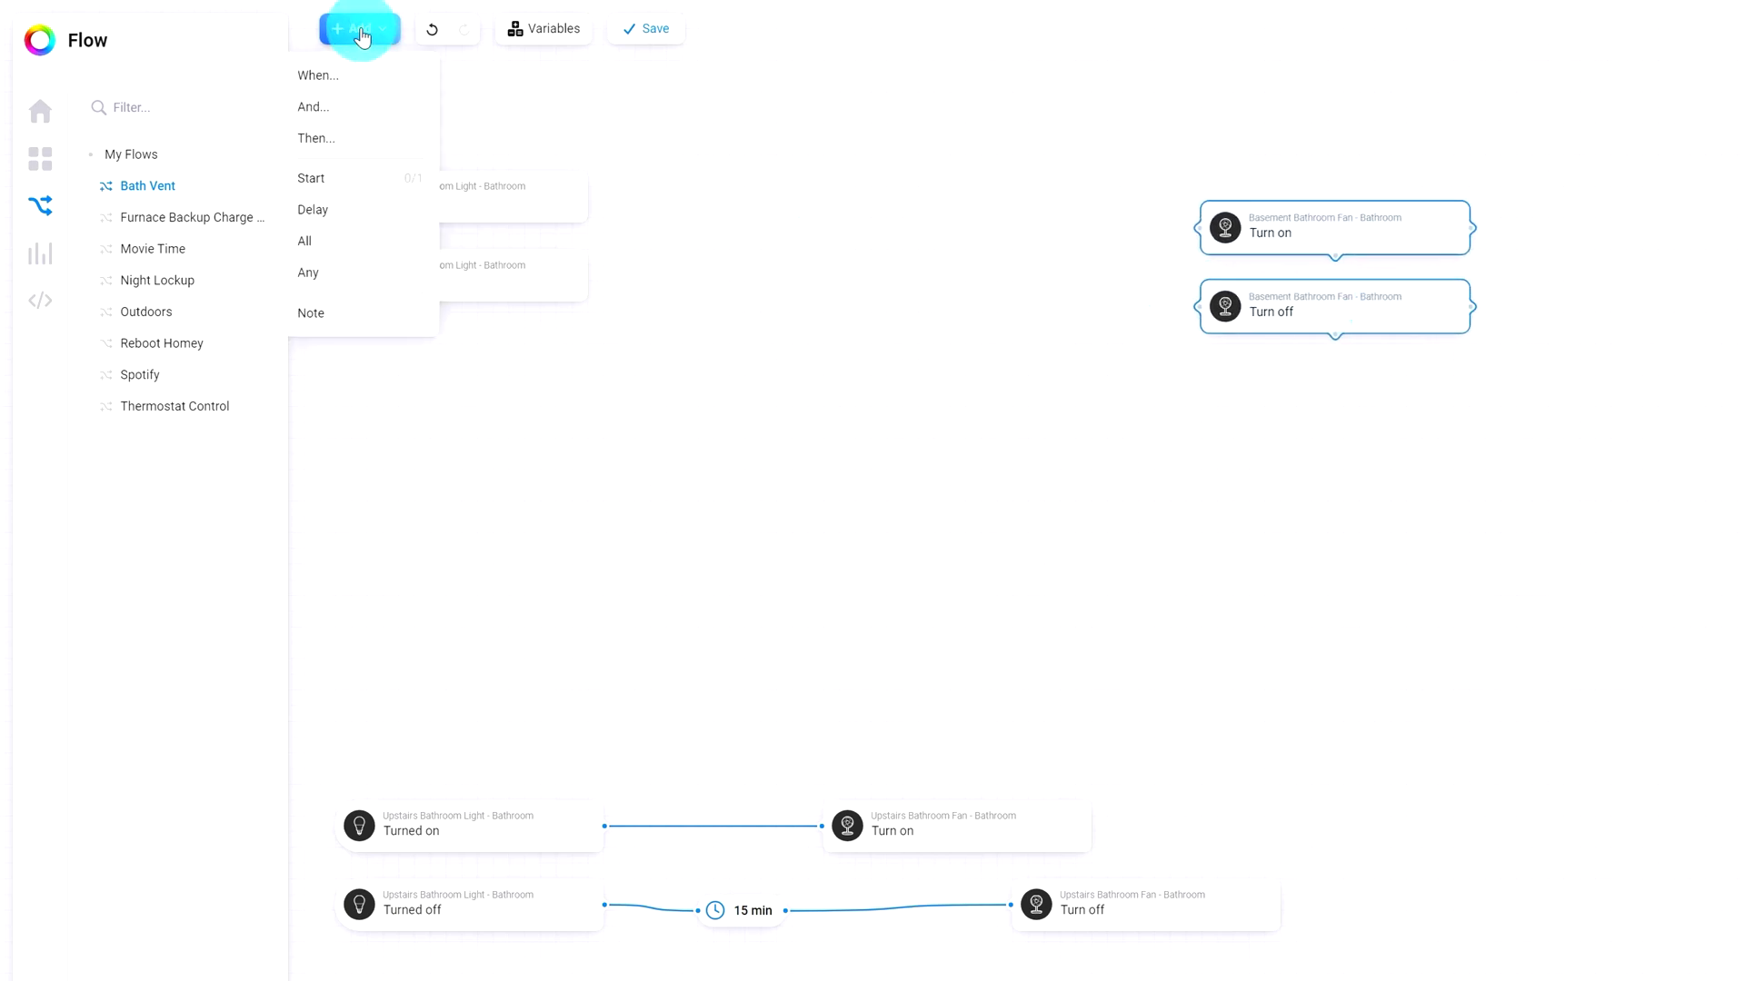
click(360, 146)
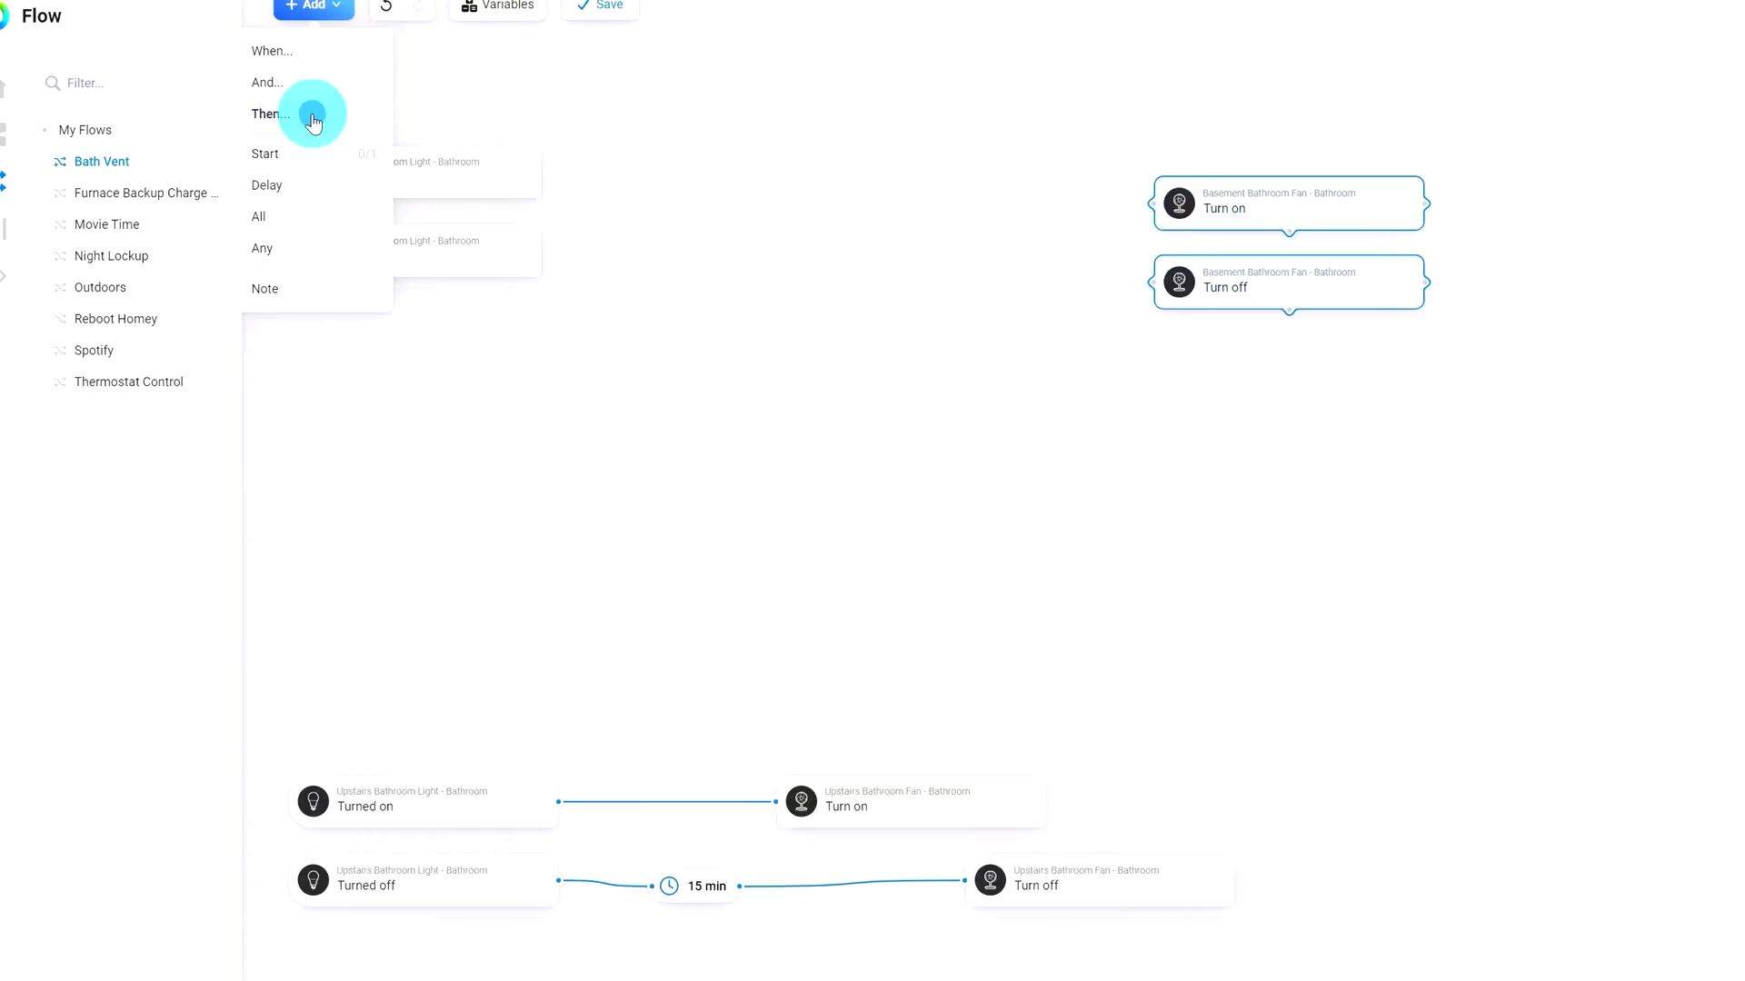
click(527, 668)
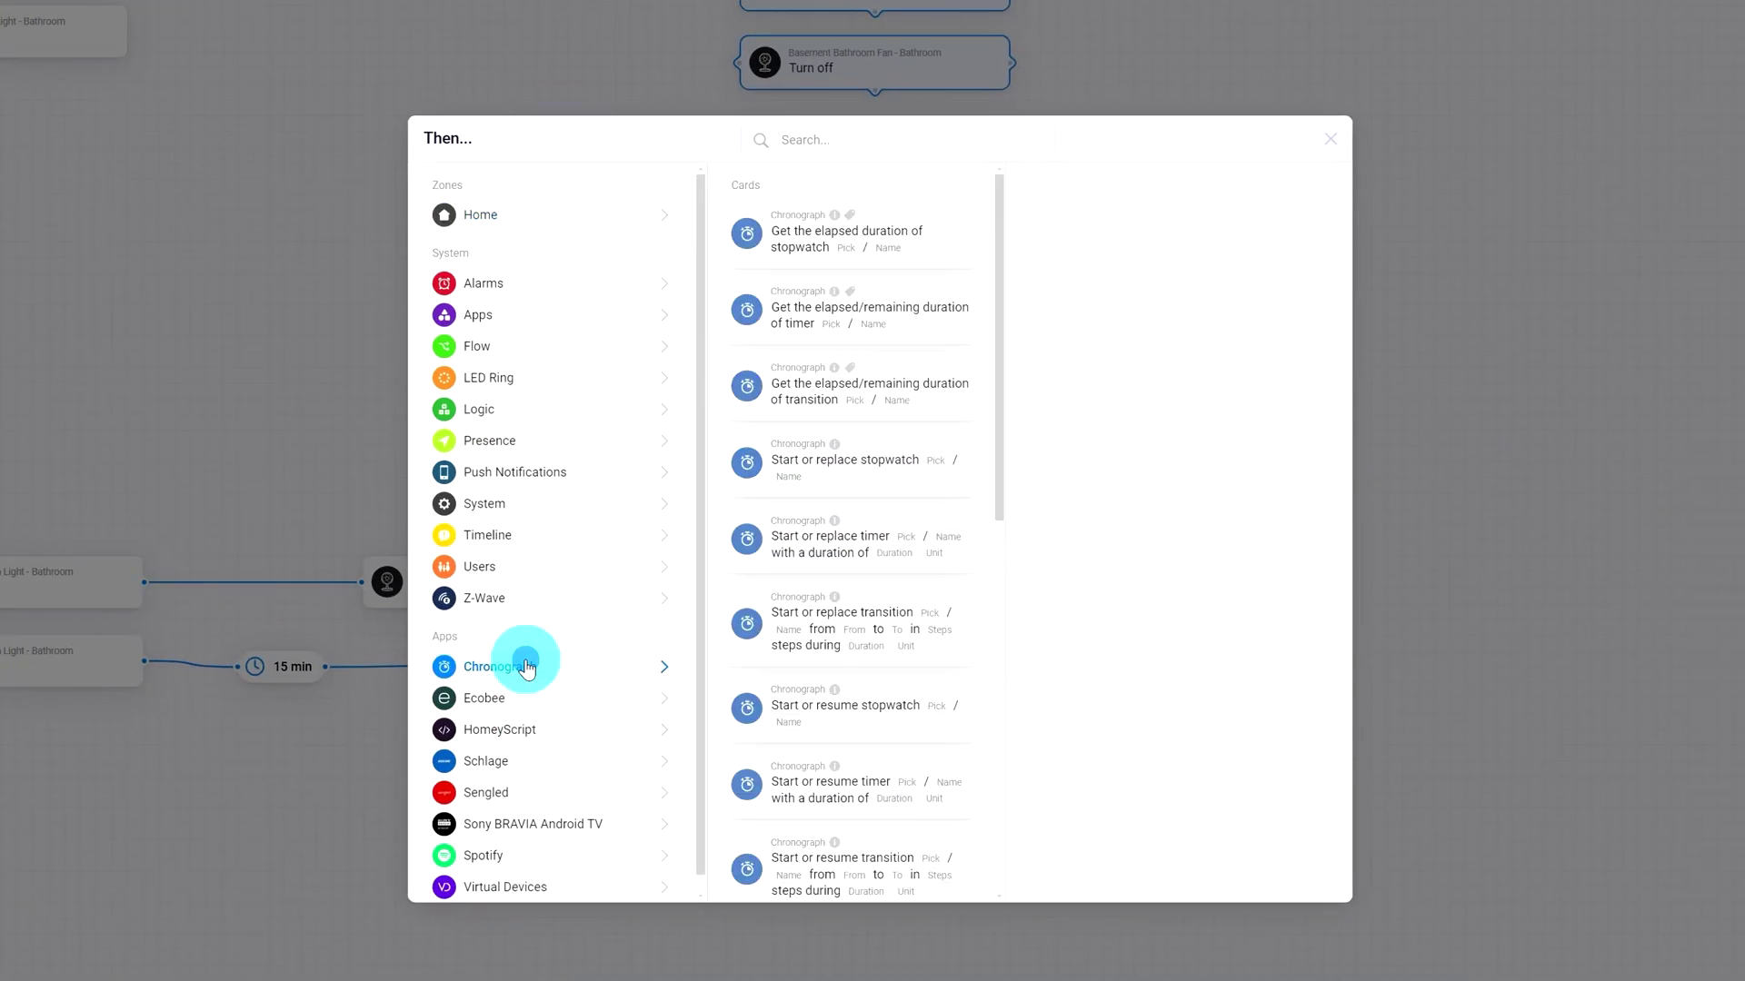
scroll(799, 669, down, 2)
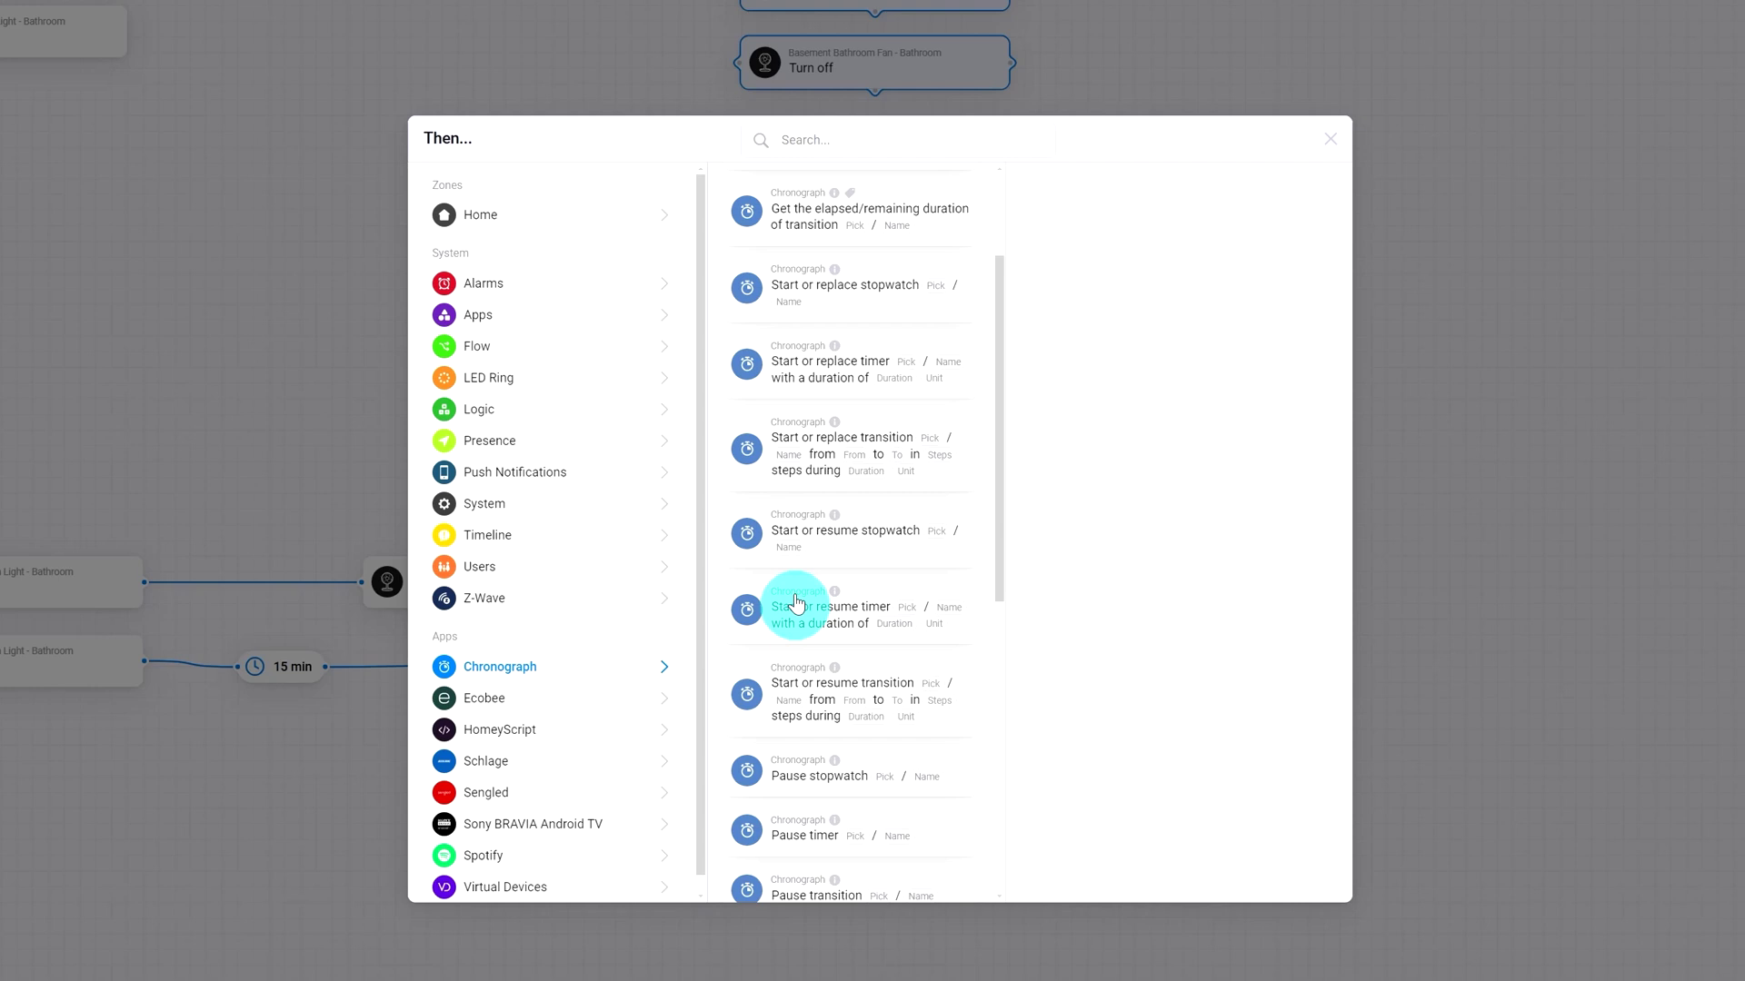
click(777, 380)
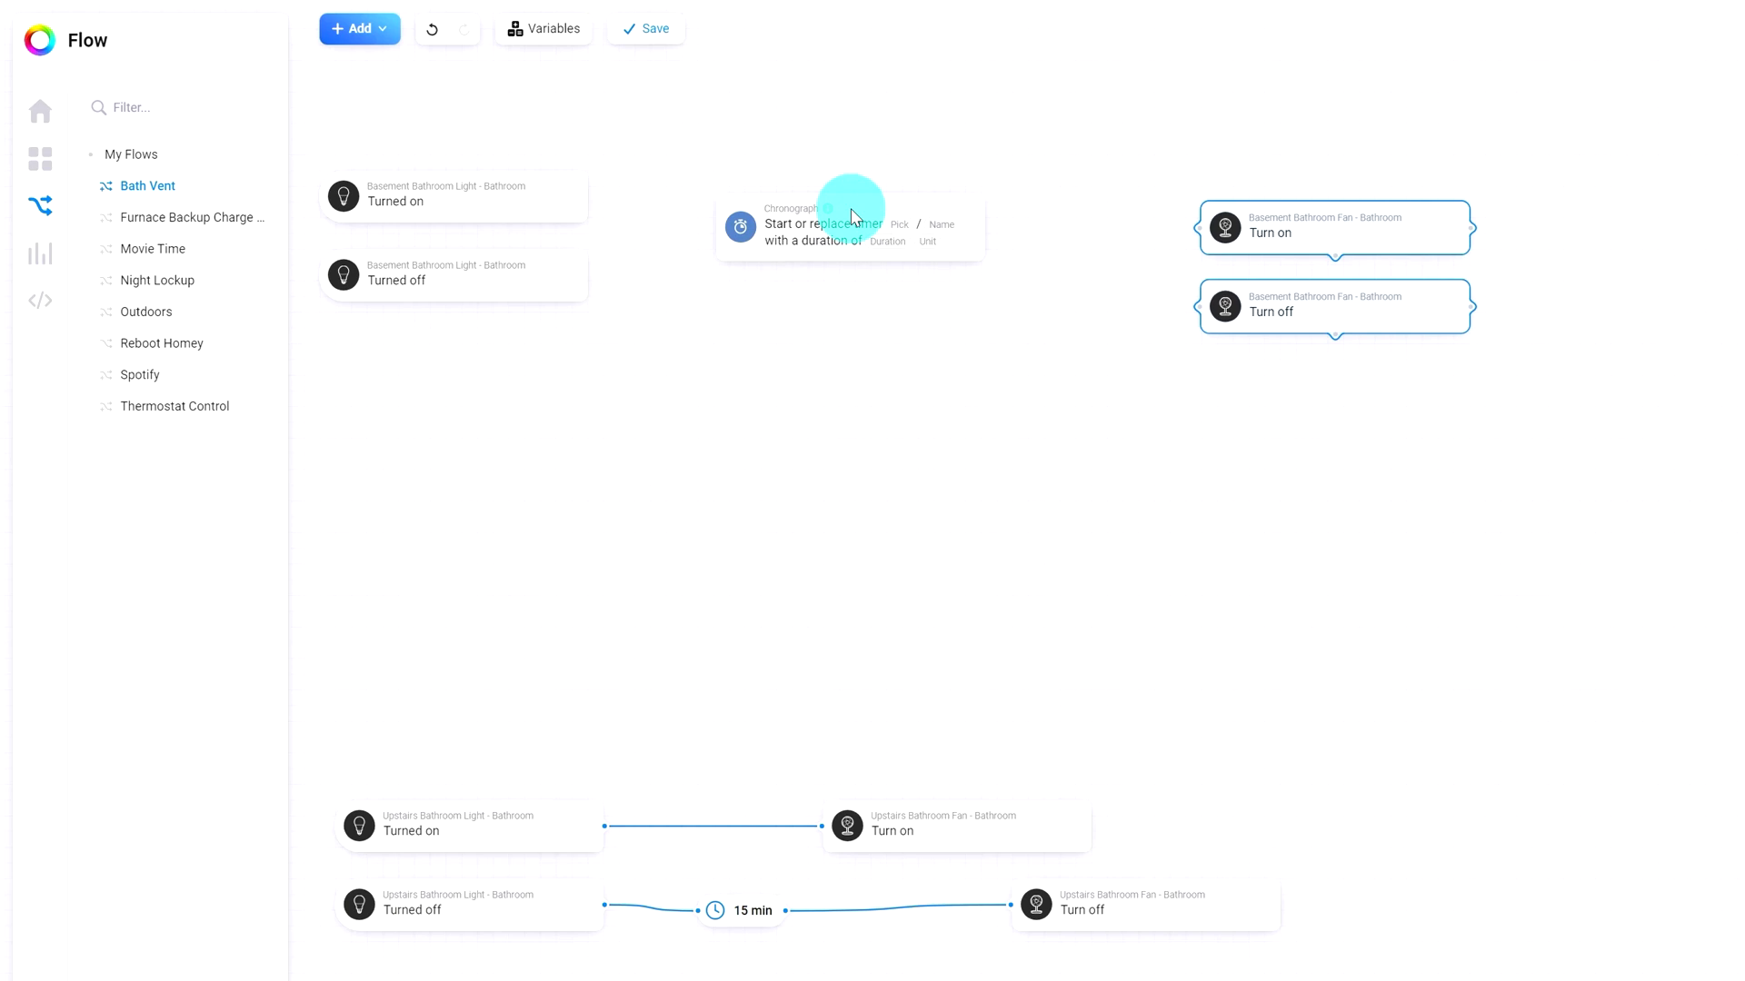
Place the timer card between light and fan, linking both Basement light triggers to it
click(851, 213)
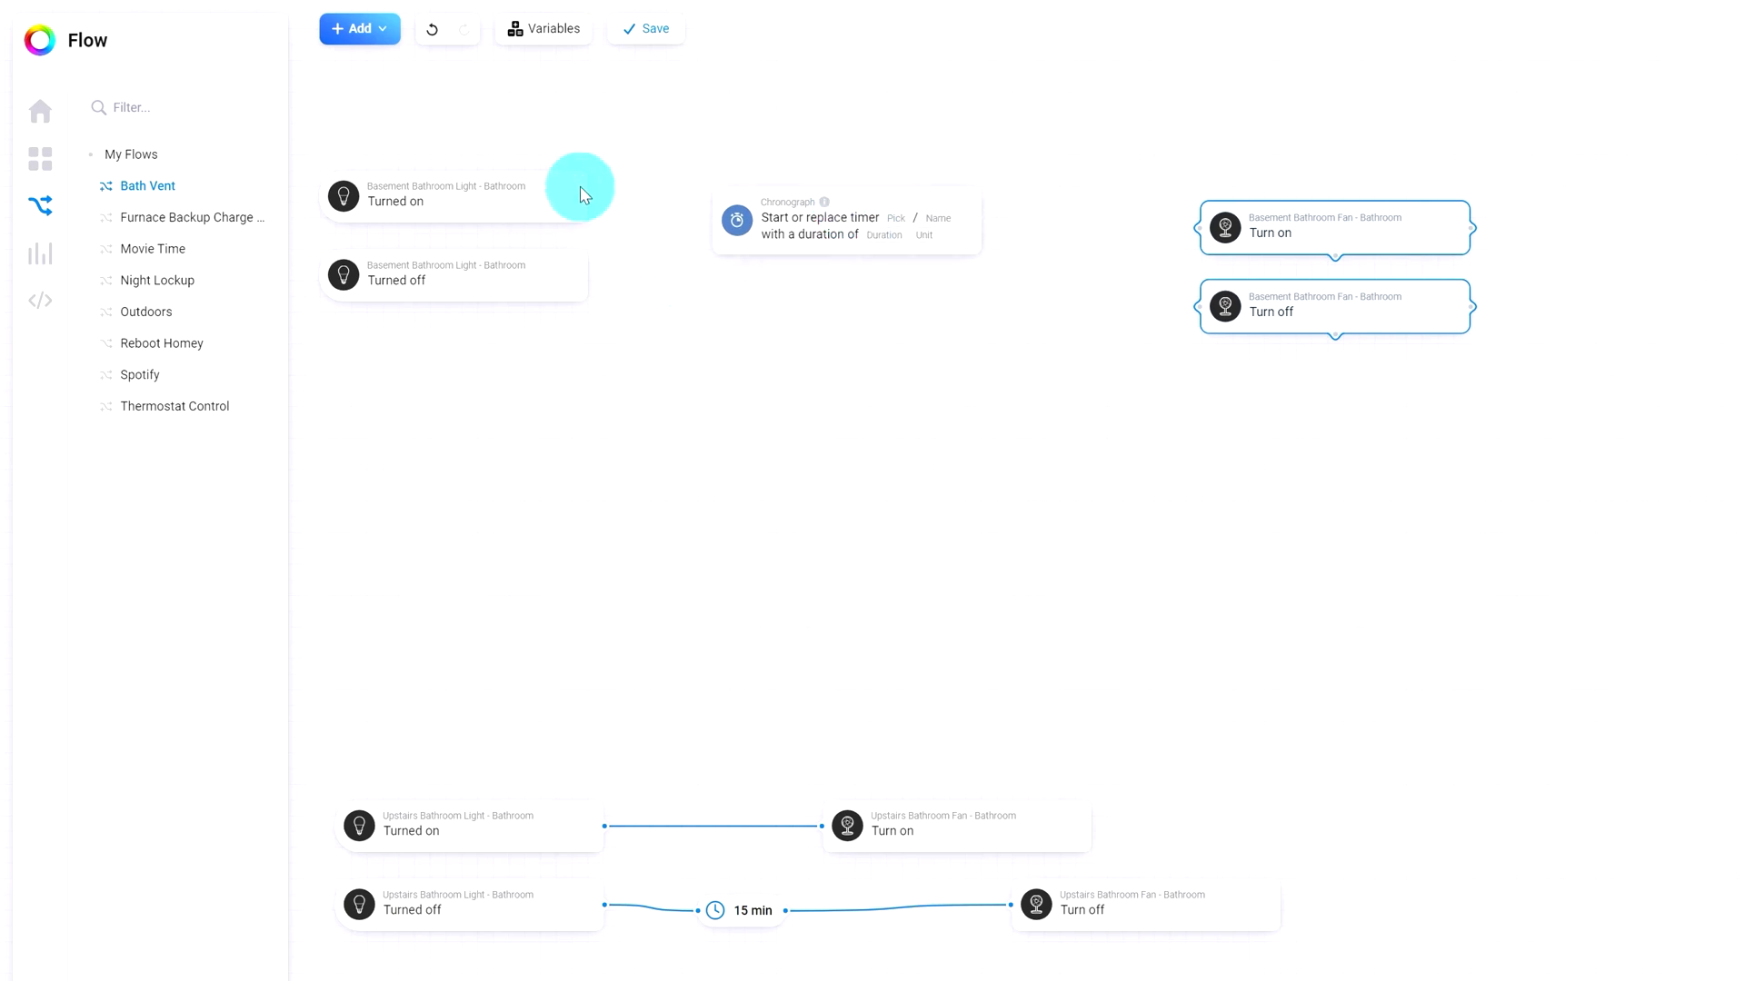
drag(590, 199, 773, 218)
drag(591, 261, 721, 221)
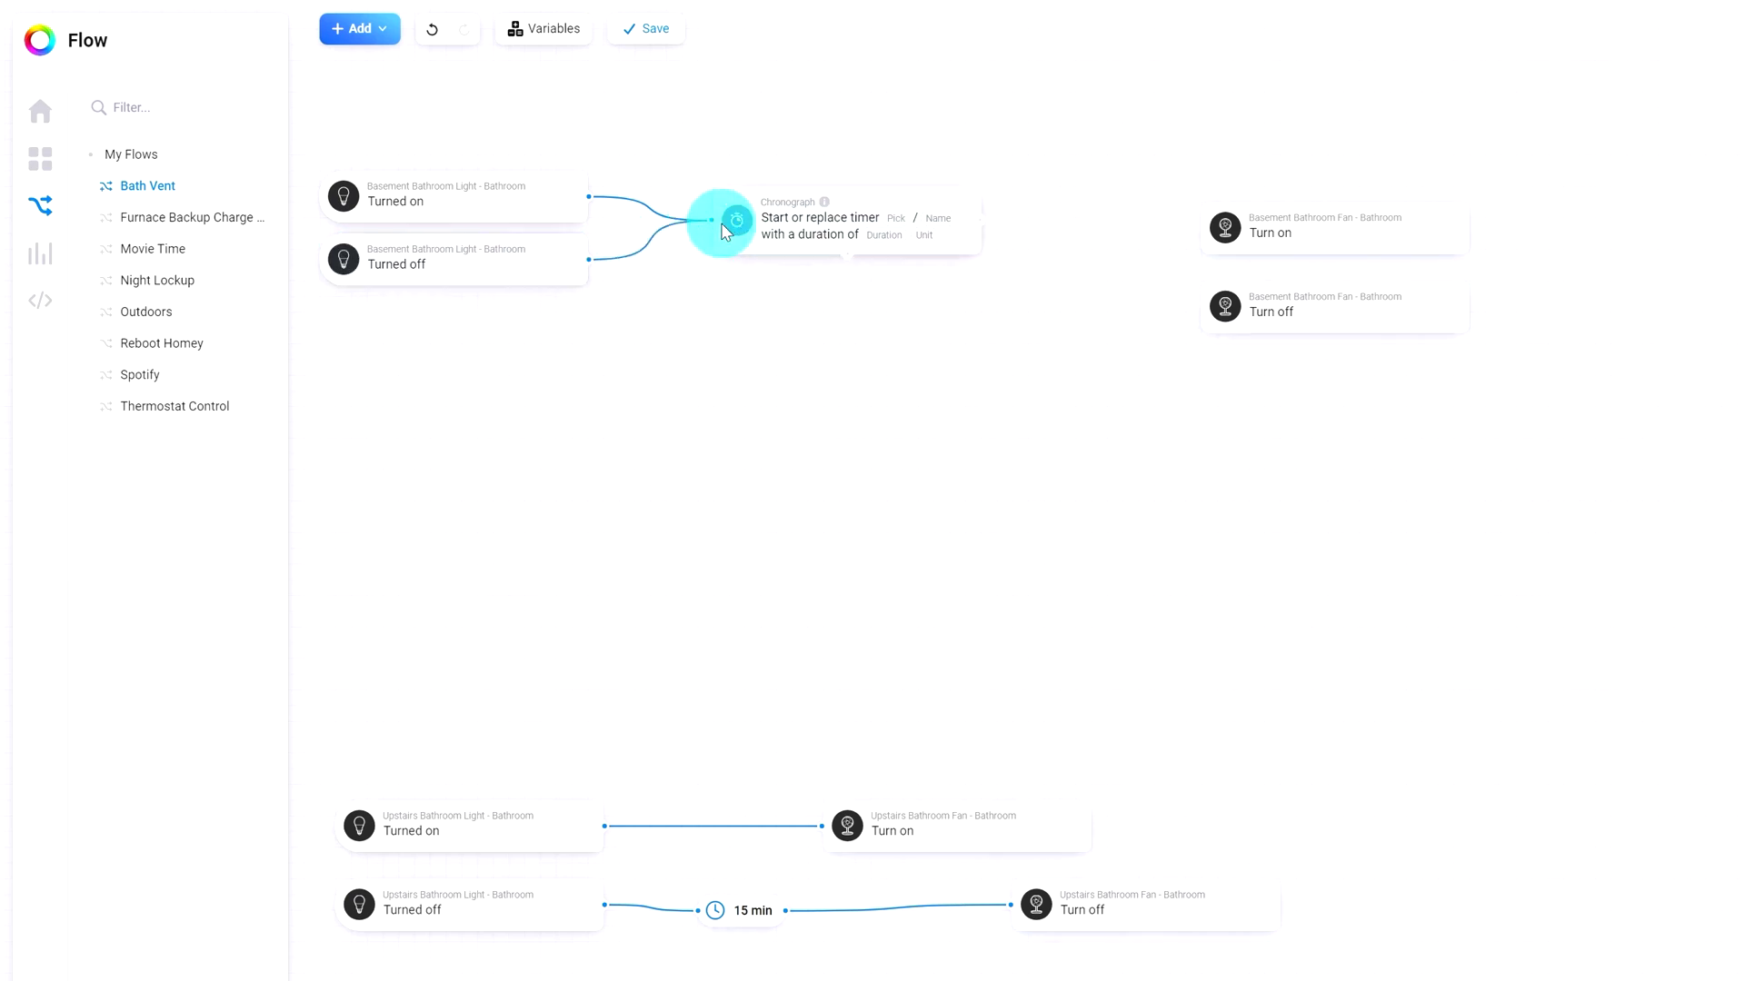
Create a new timer named 'Basement Bath Vent' on the timer card
click(894, 221)
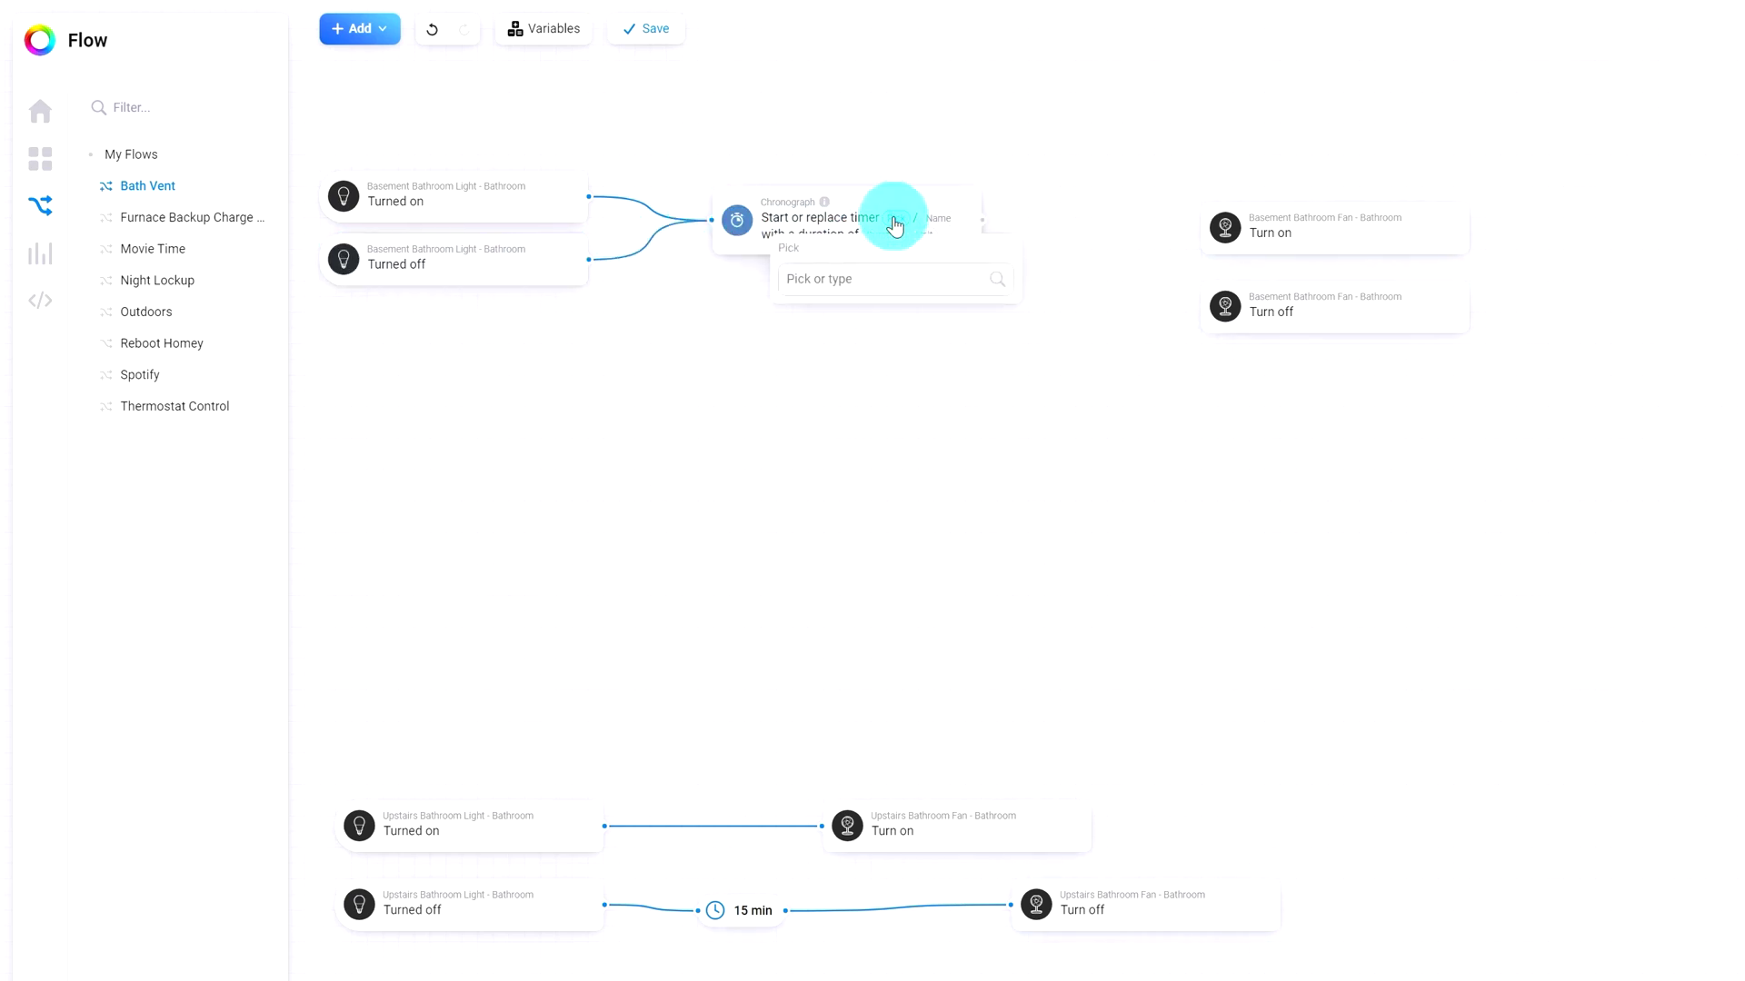
text(Basement Bath Vent)
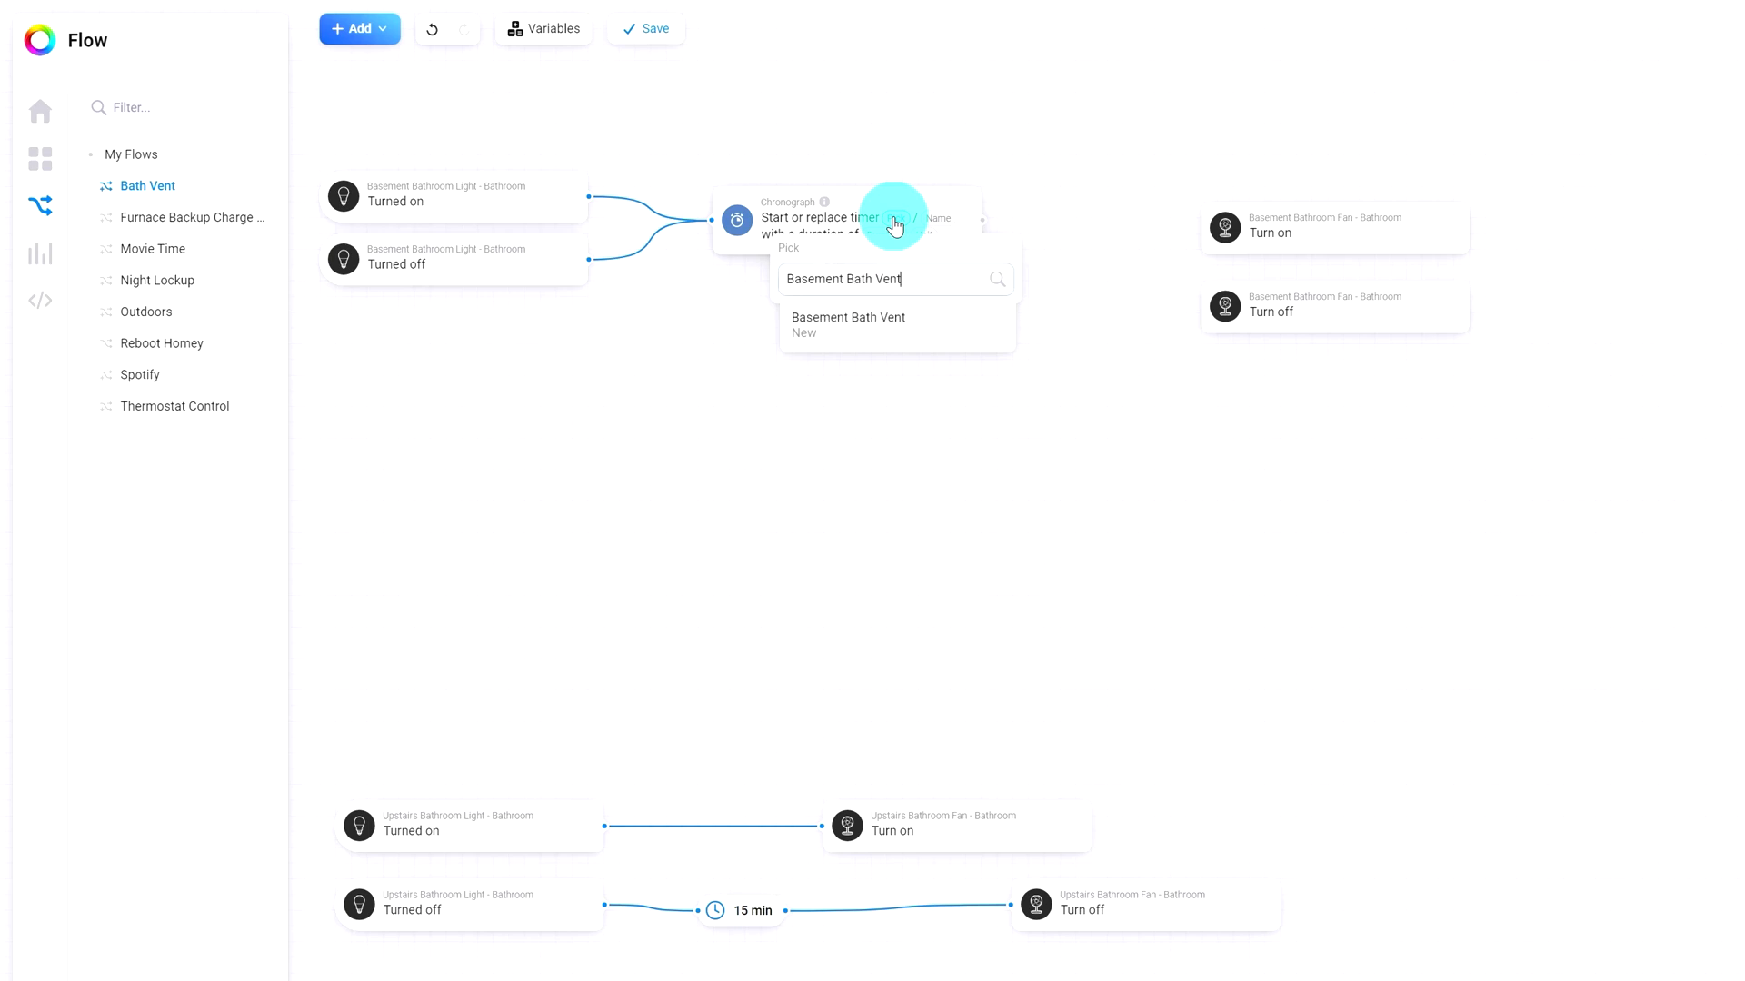
click(874, 328)
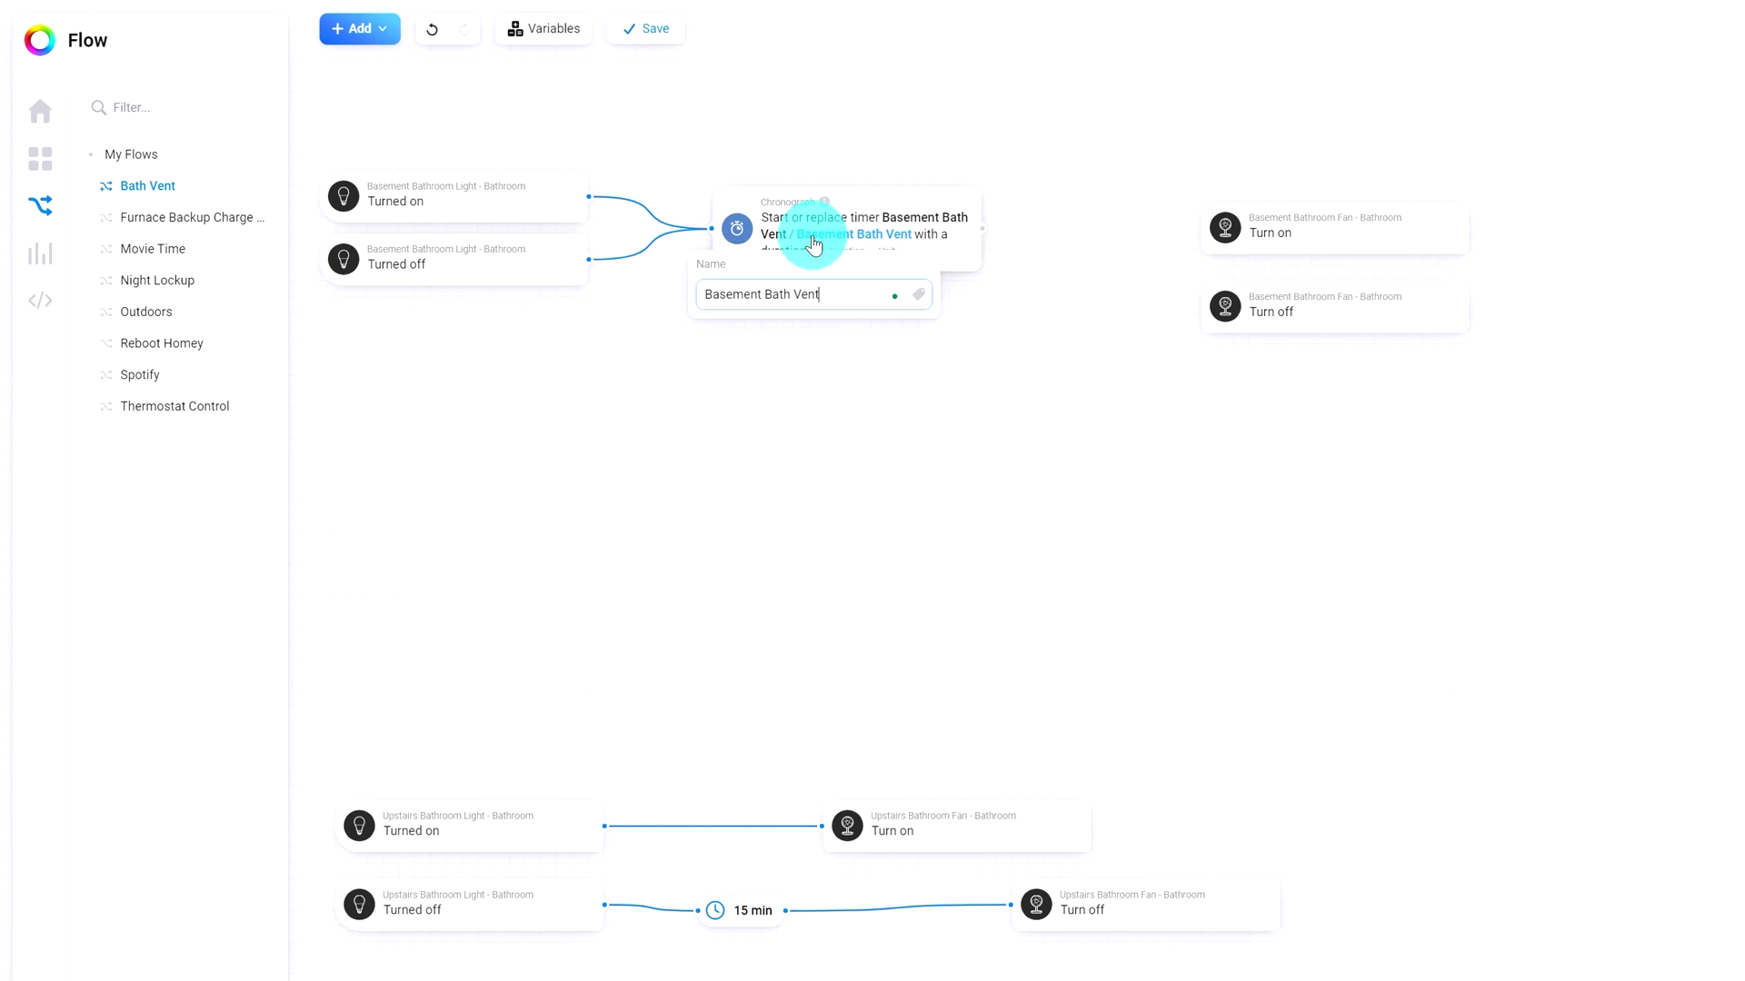
Give the Basement Bath Vent timer a duration of 1 with unit minutes
click(813, 246)
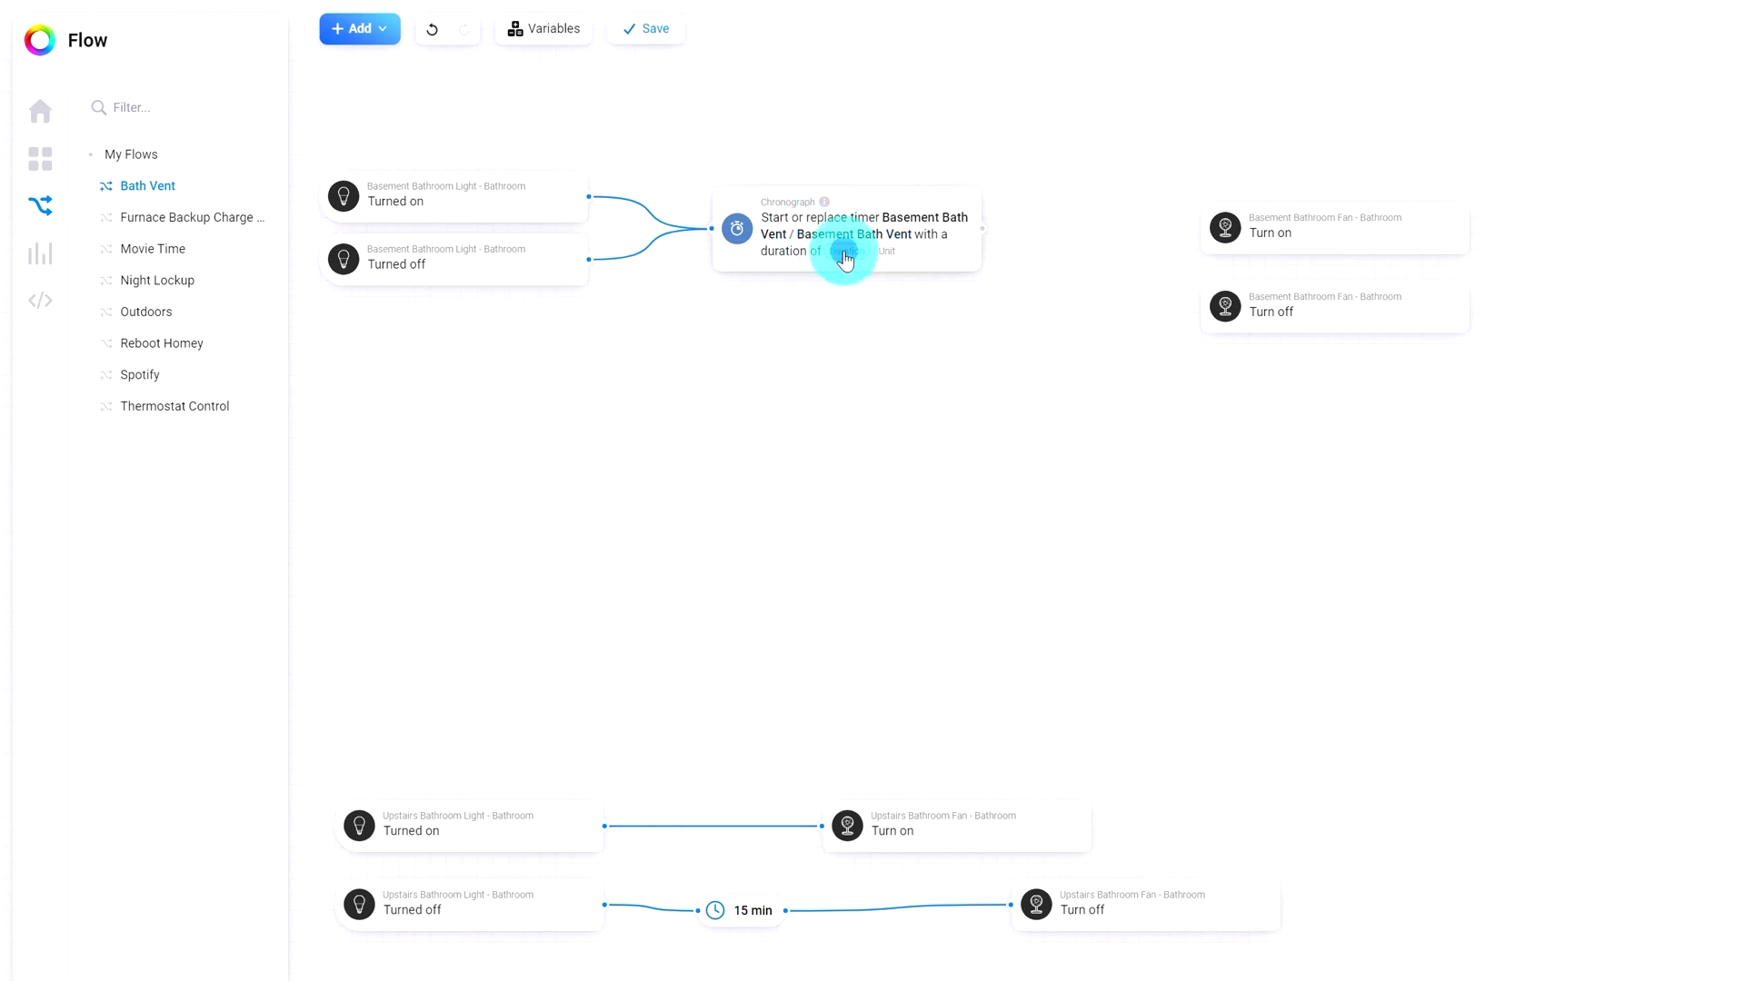
click(846, 251)
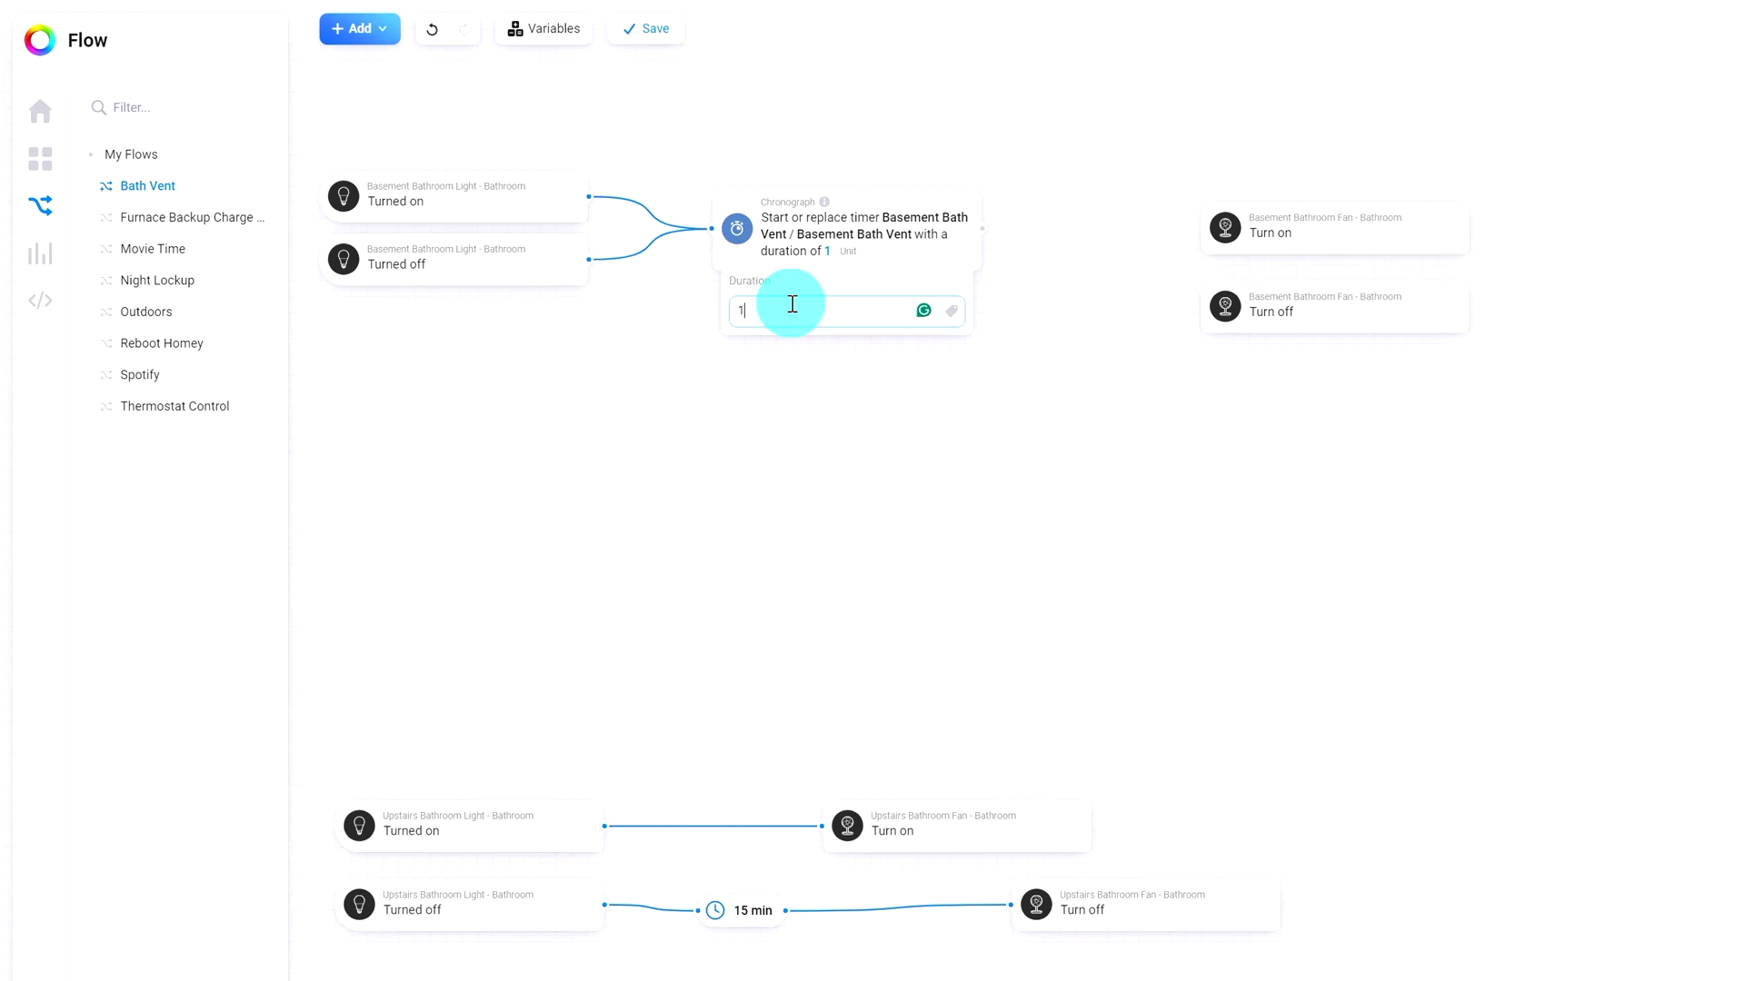
click(792, 372)
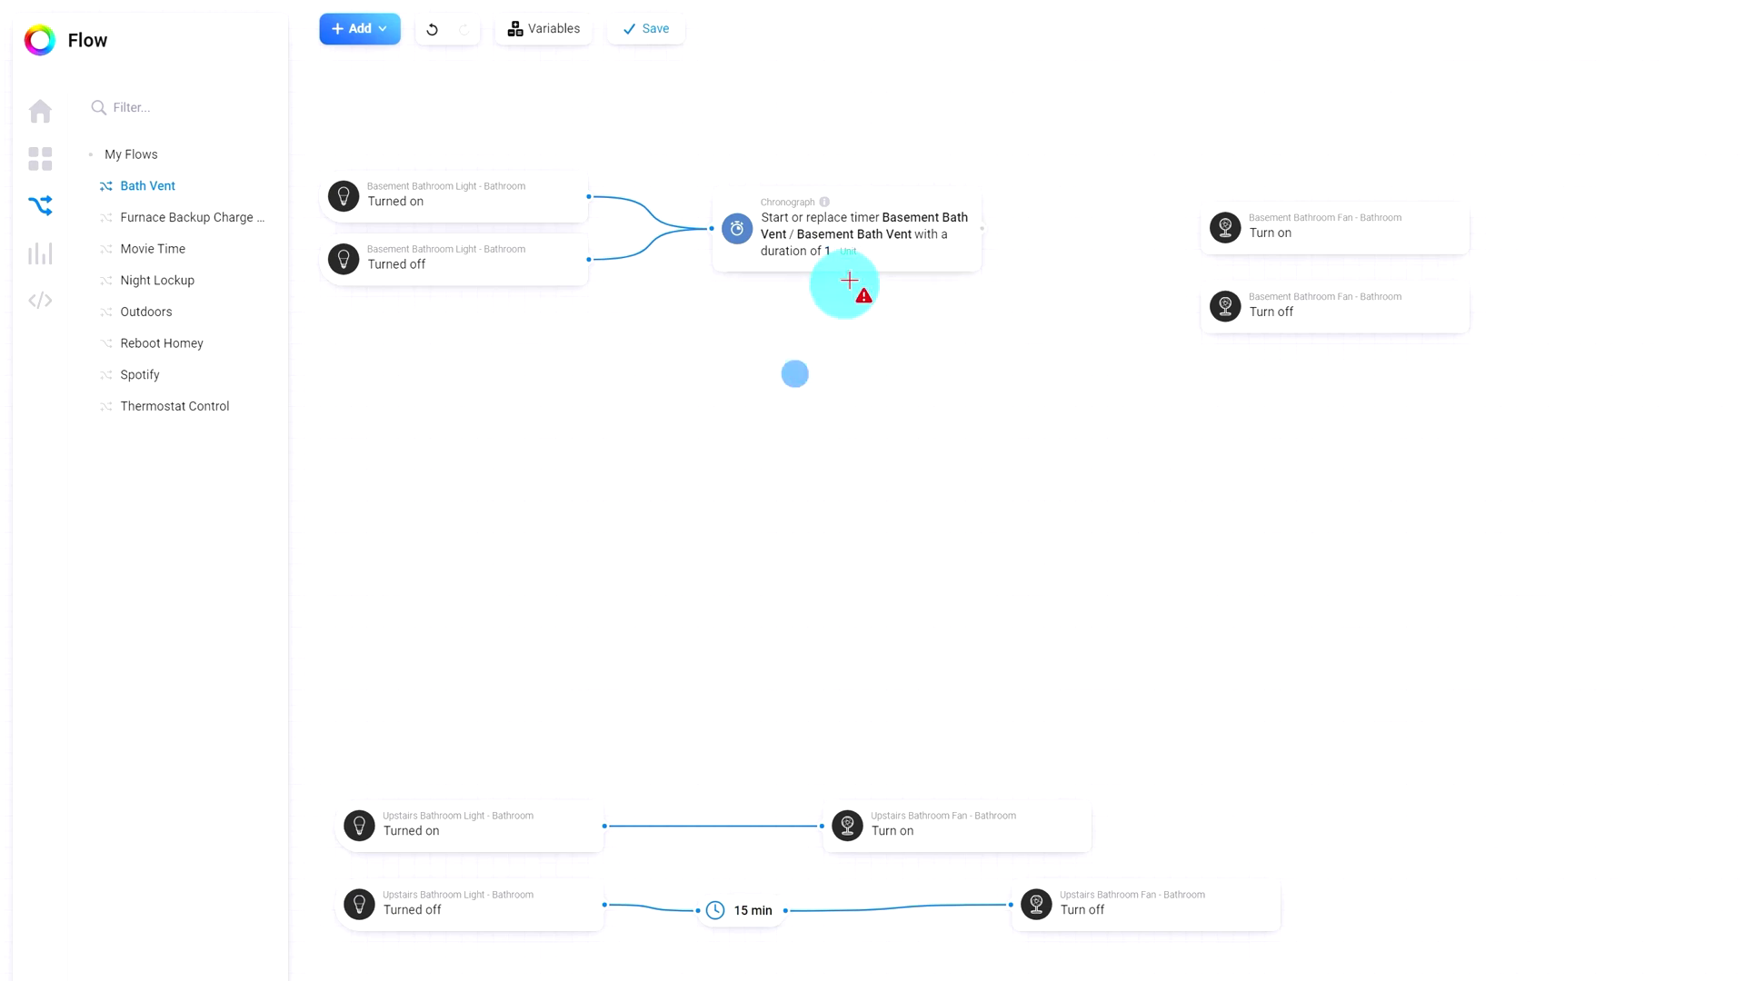
click(849, 254)
click(845, 312)
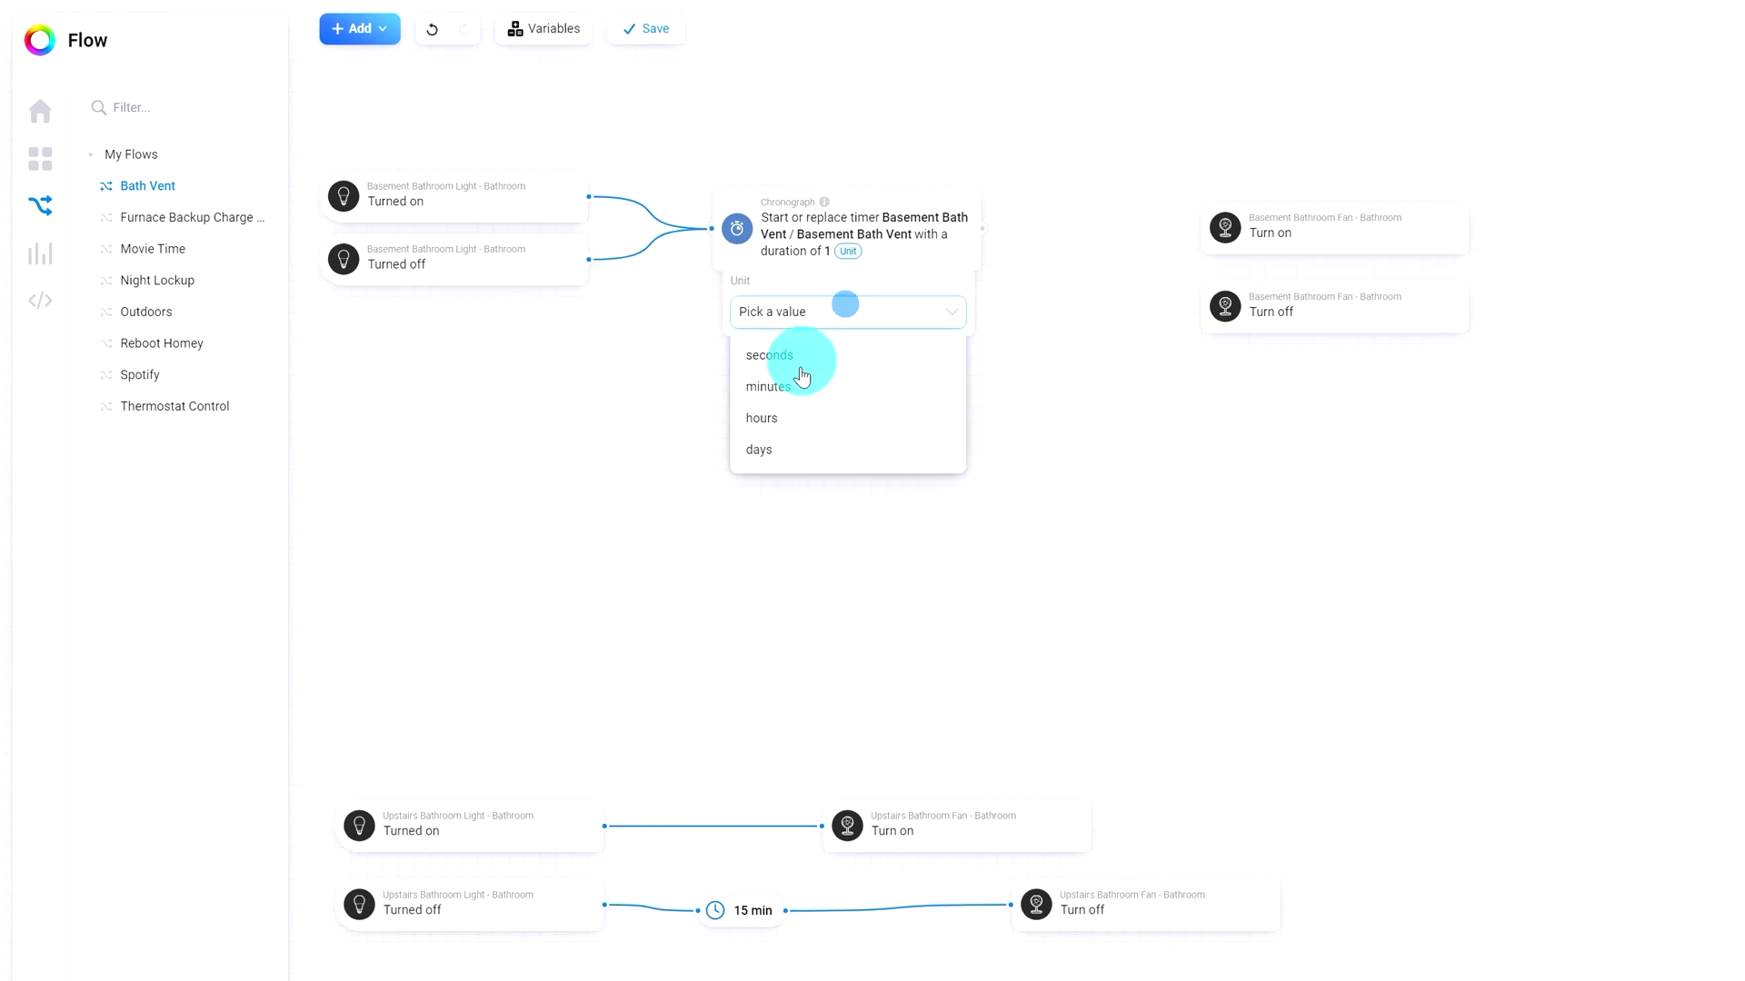
click(794, 384)
click(794, 388)
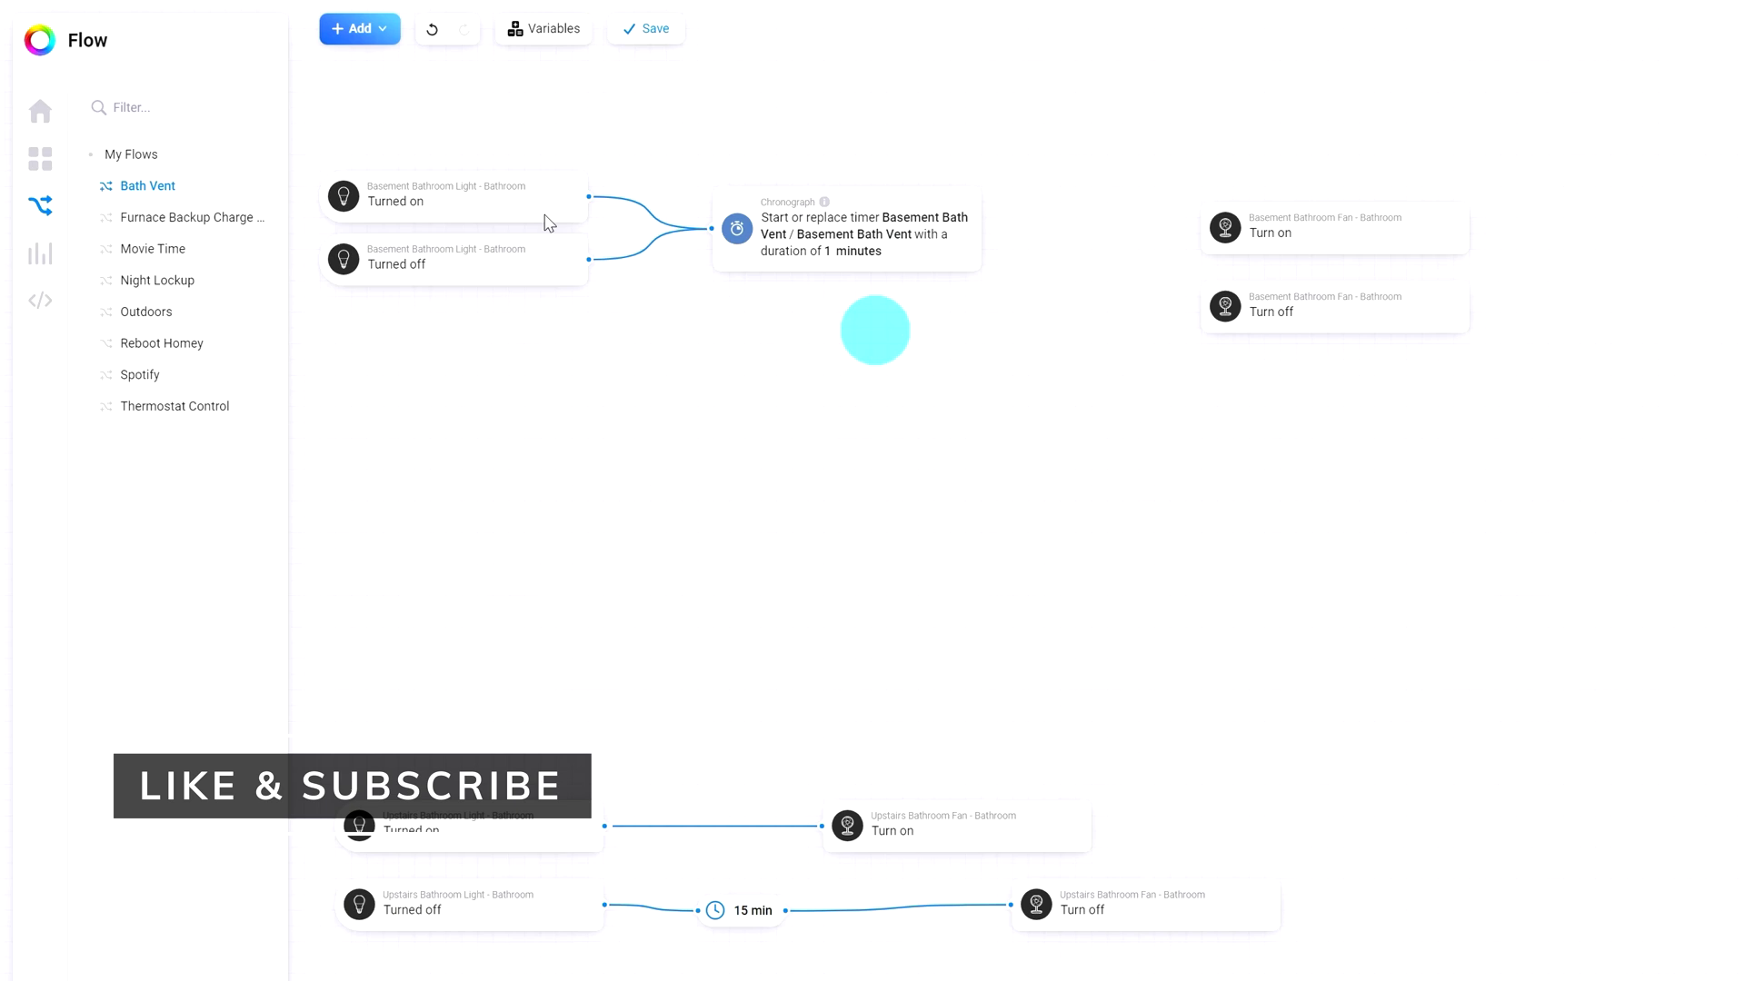
click(359, 28)
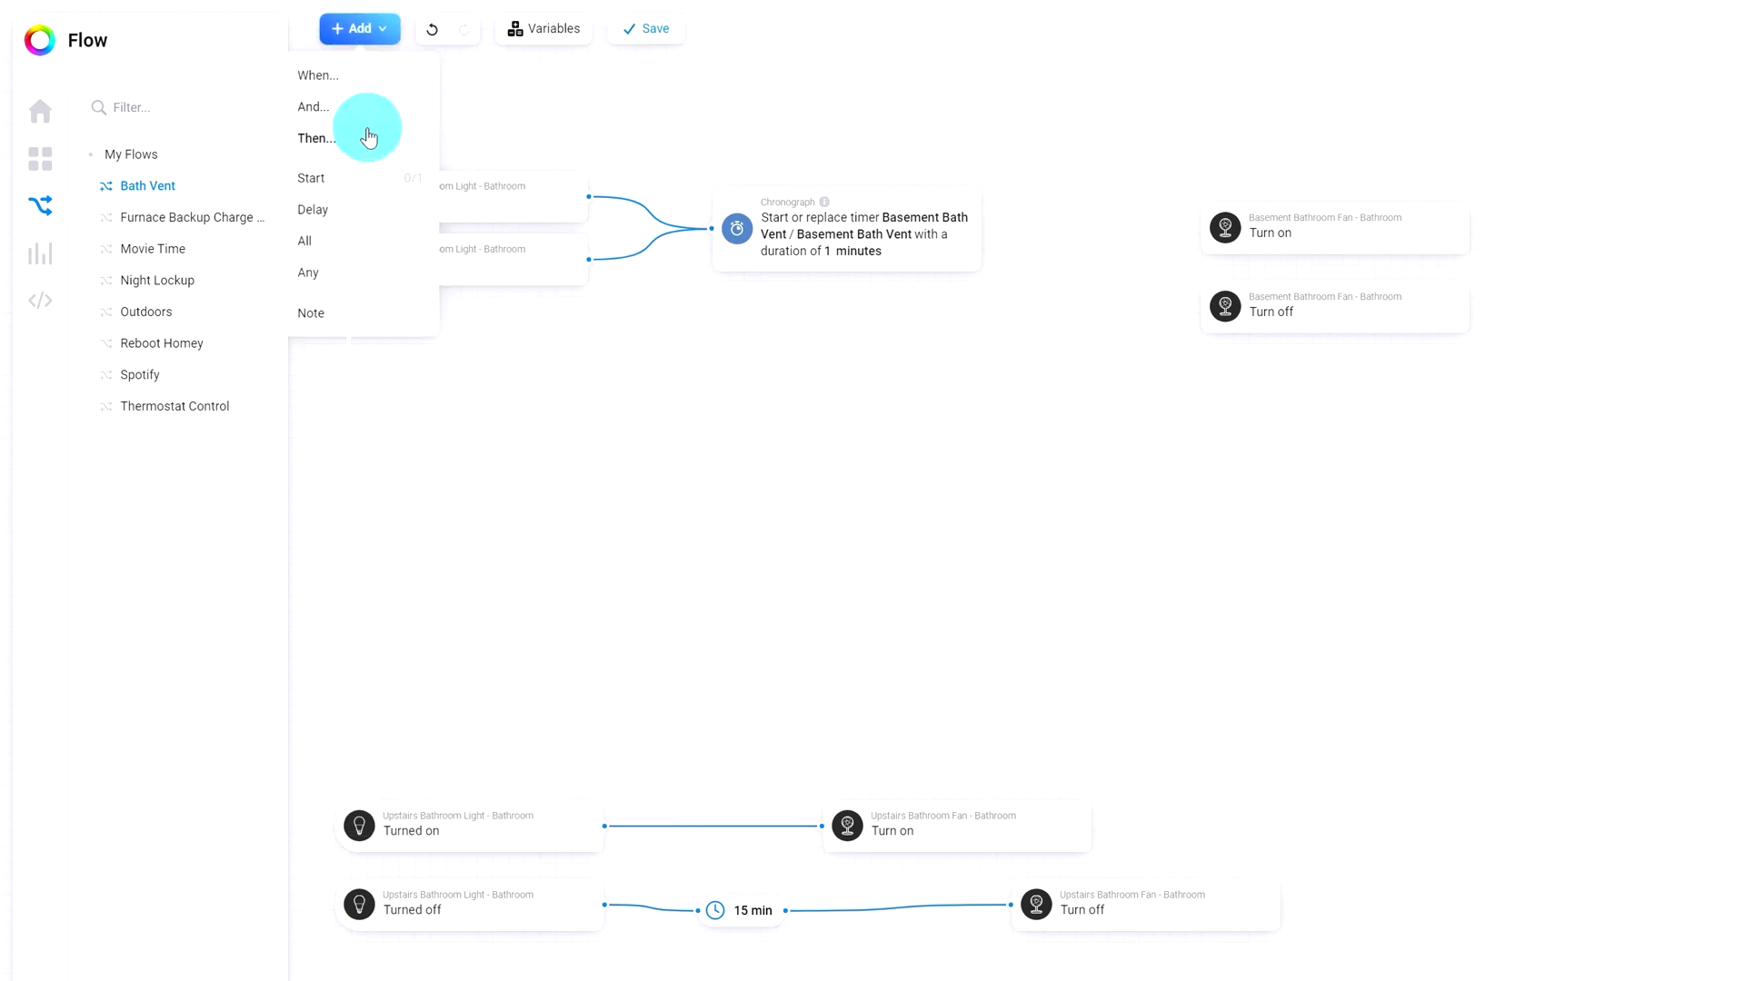
Add a Chronograph 'Timer is started' trigger card
click(362, 73)
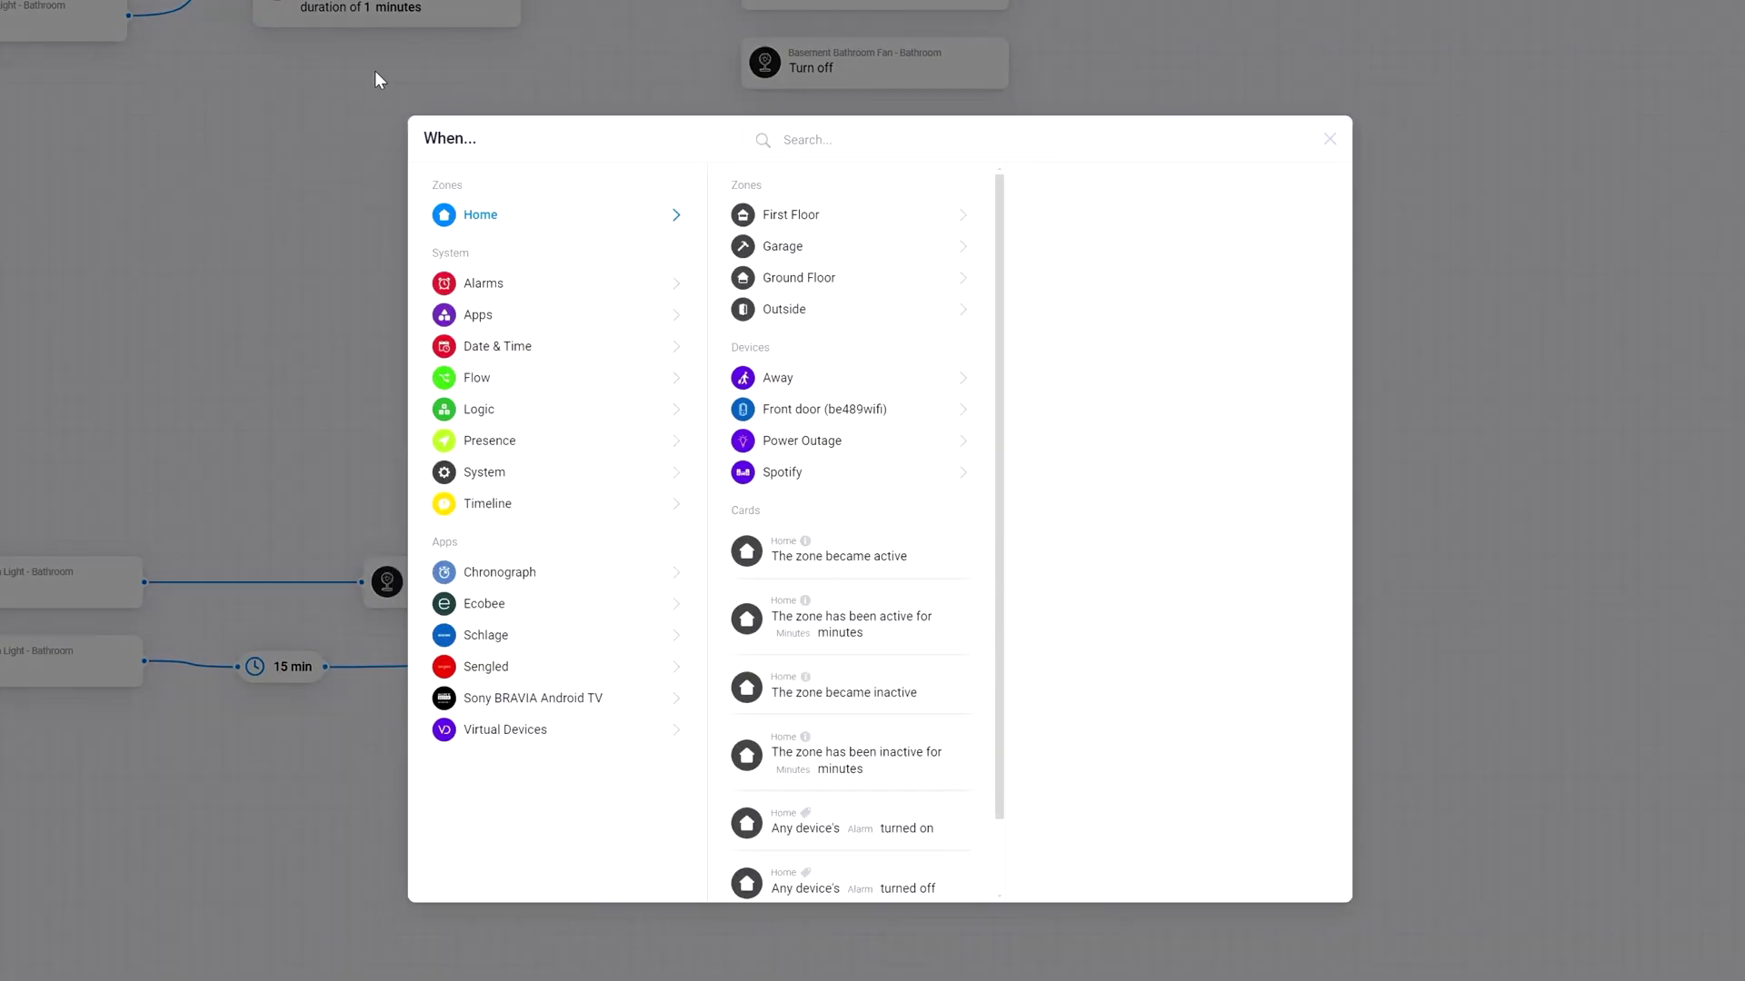
click(488, 602)
click(490, 572)
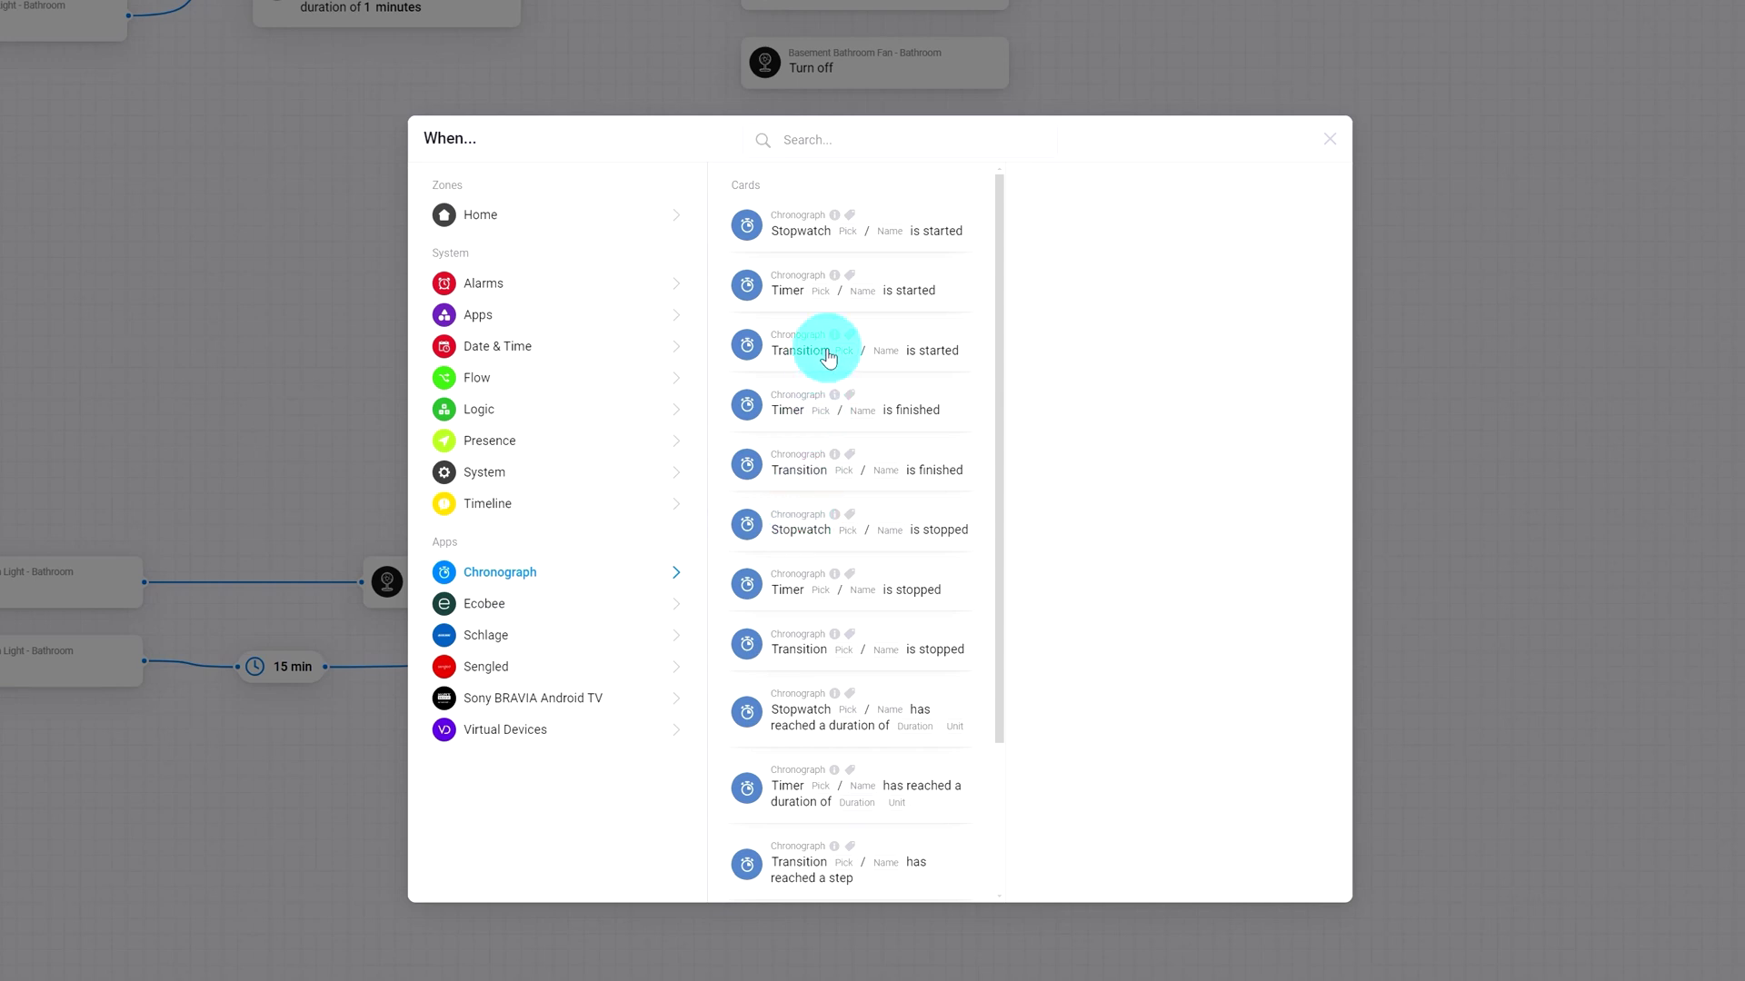
click(895, 300)
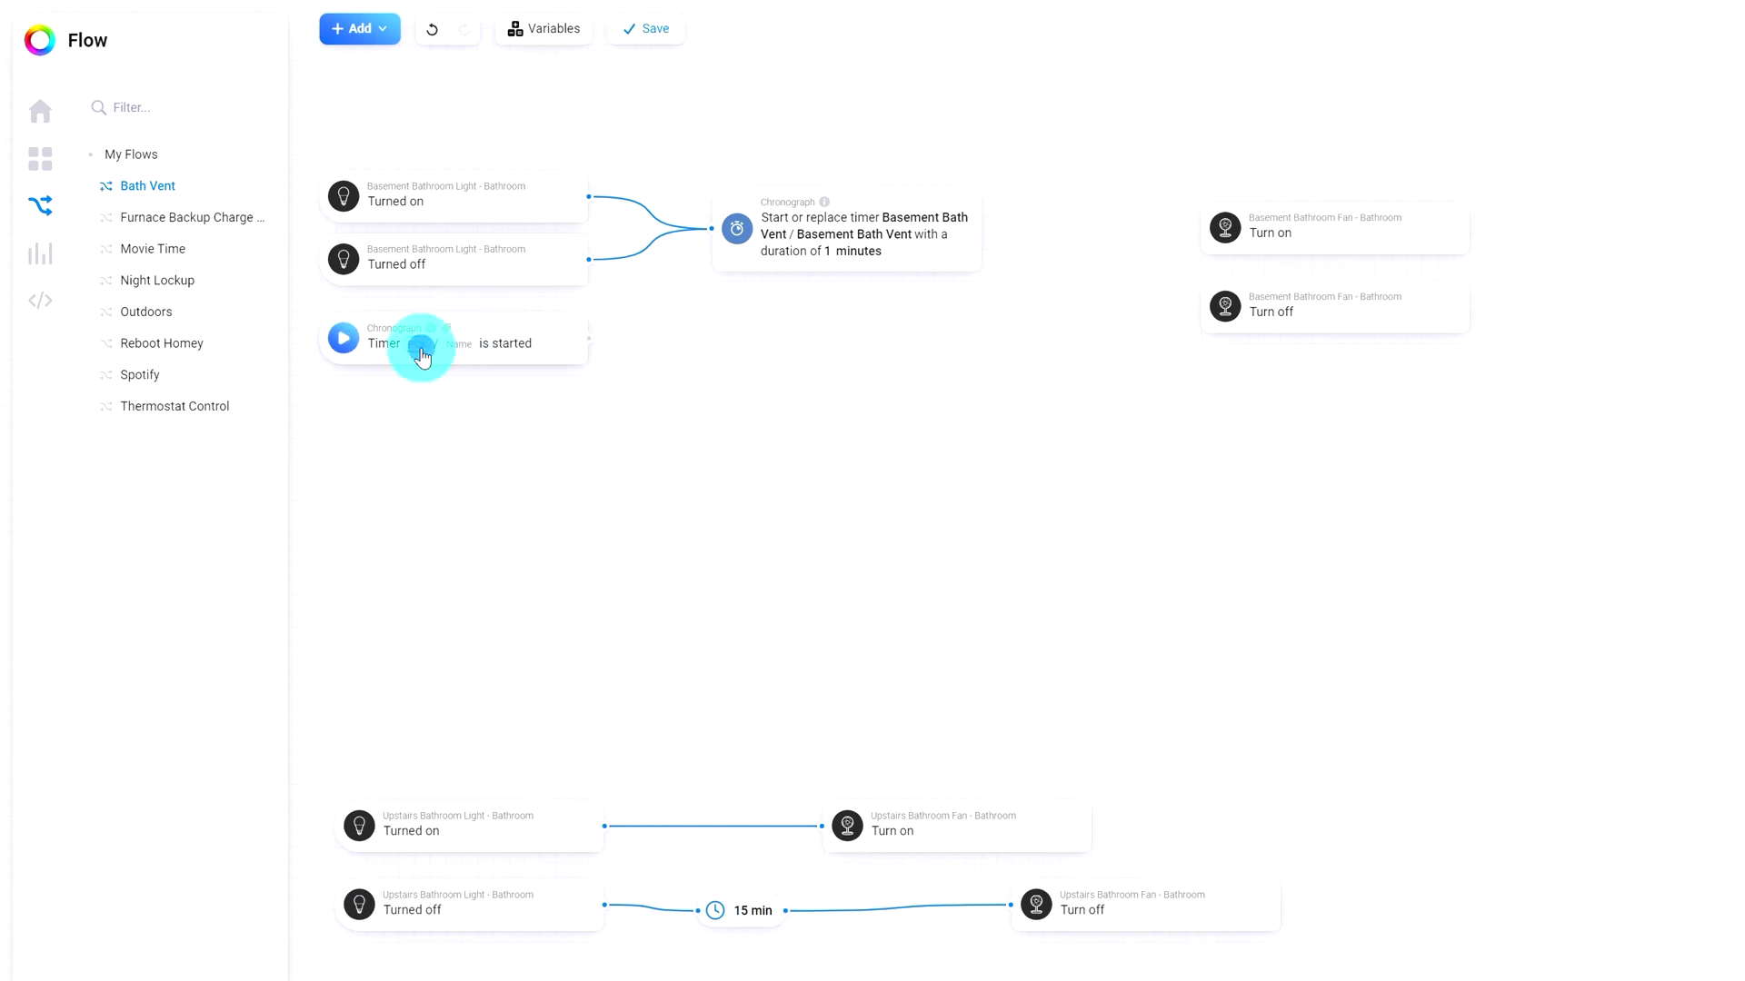
Set the started trigger to watch timer 'Basement Bath Vent' with name 'Basement Bath Vent'
click(421, 353)
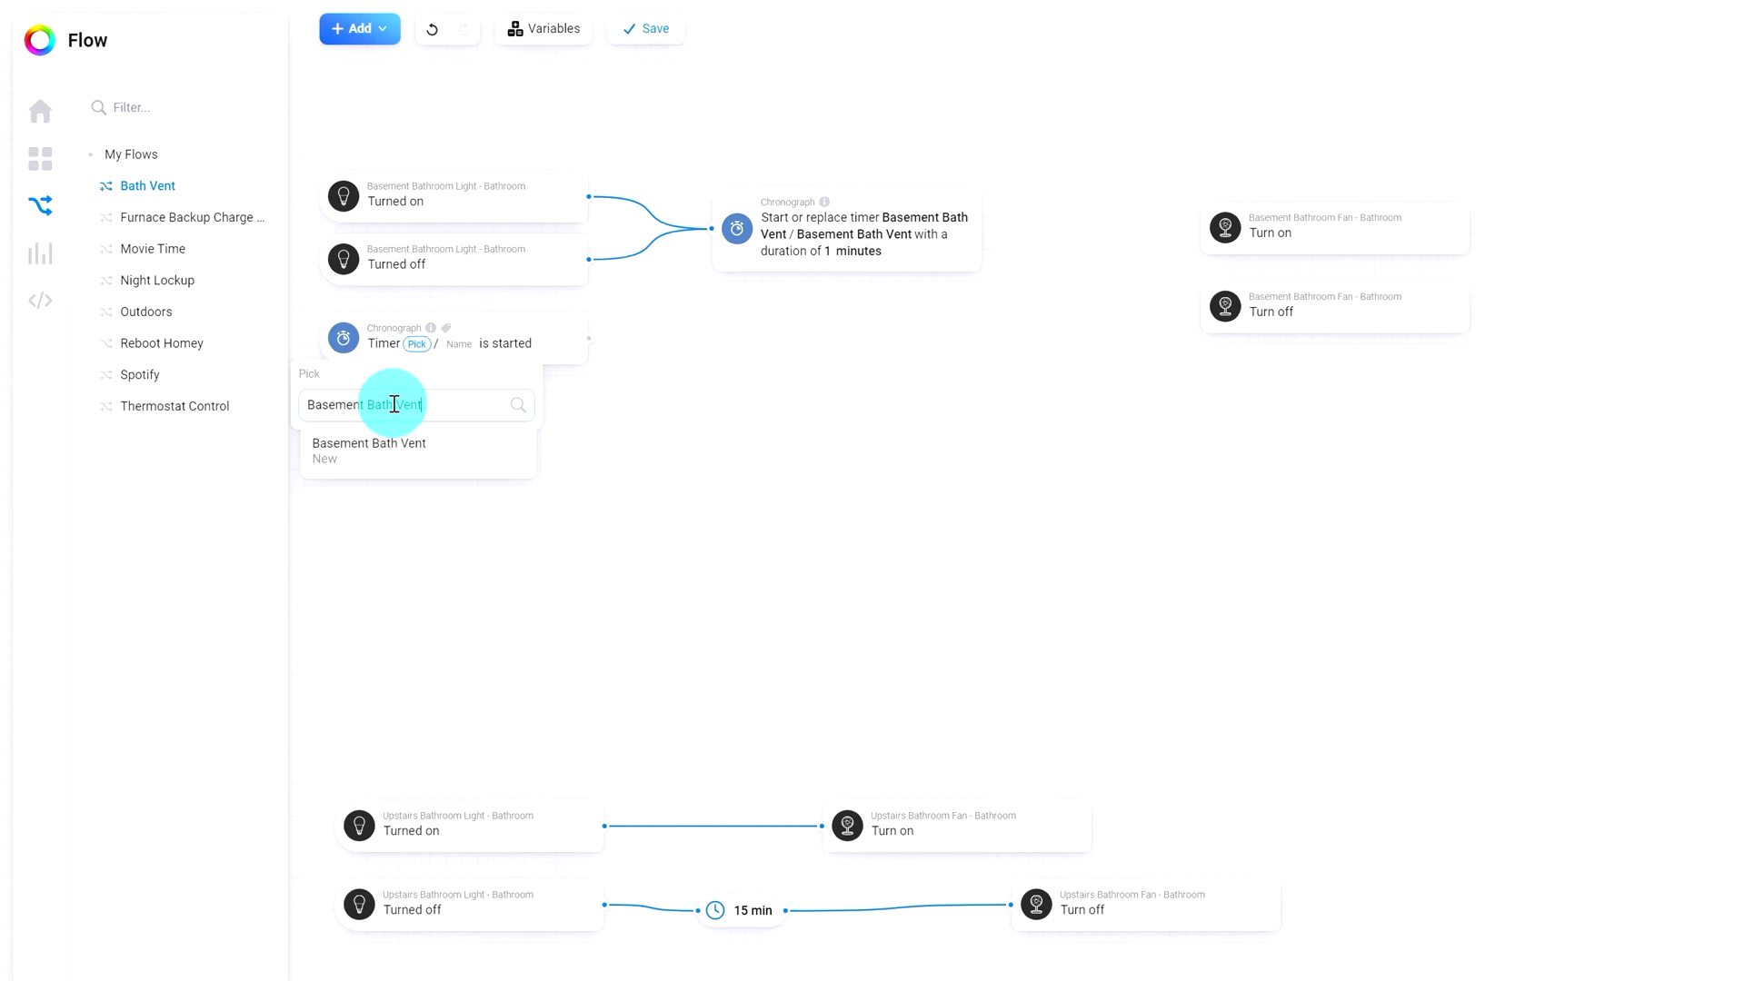
text(Basement Bath Vent)
click(342, 462)
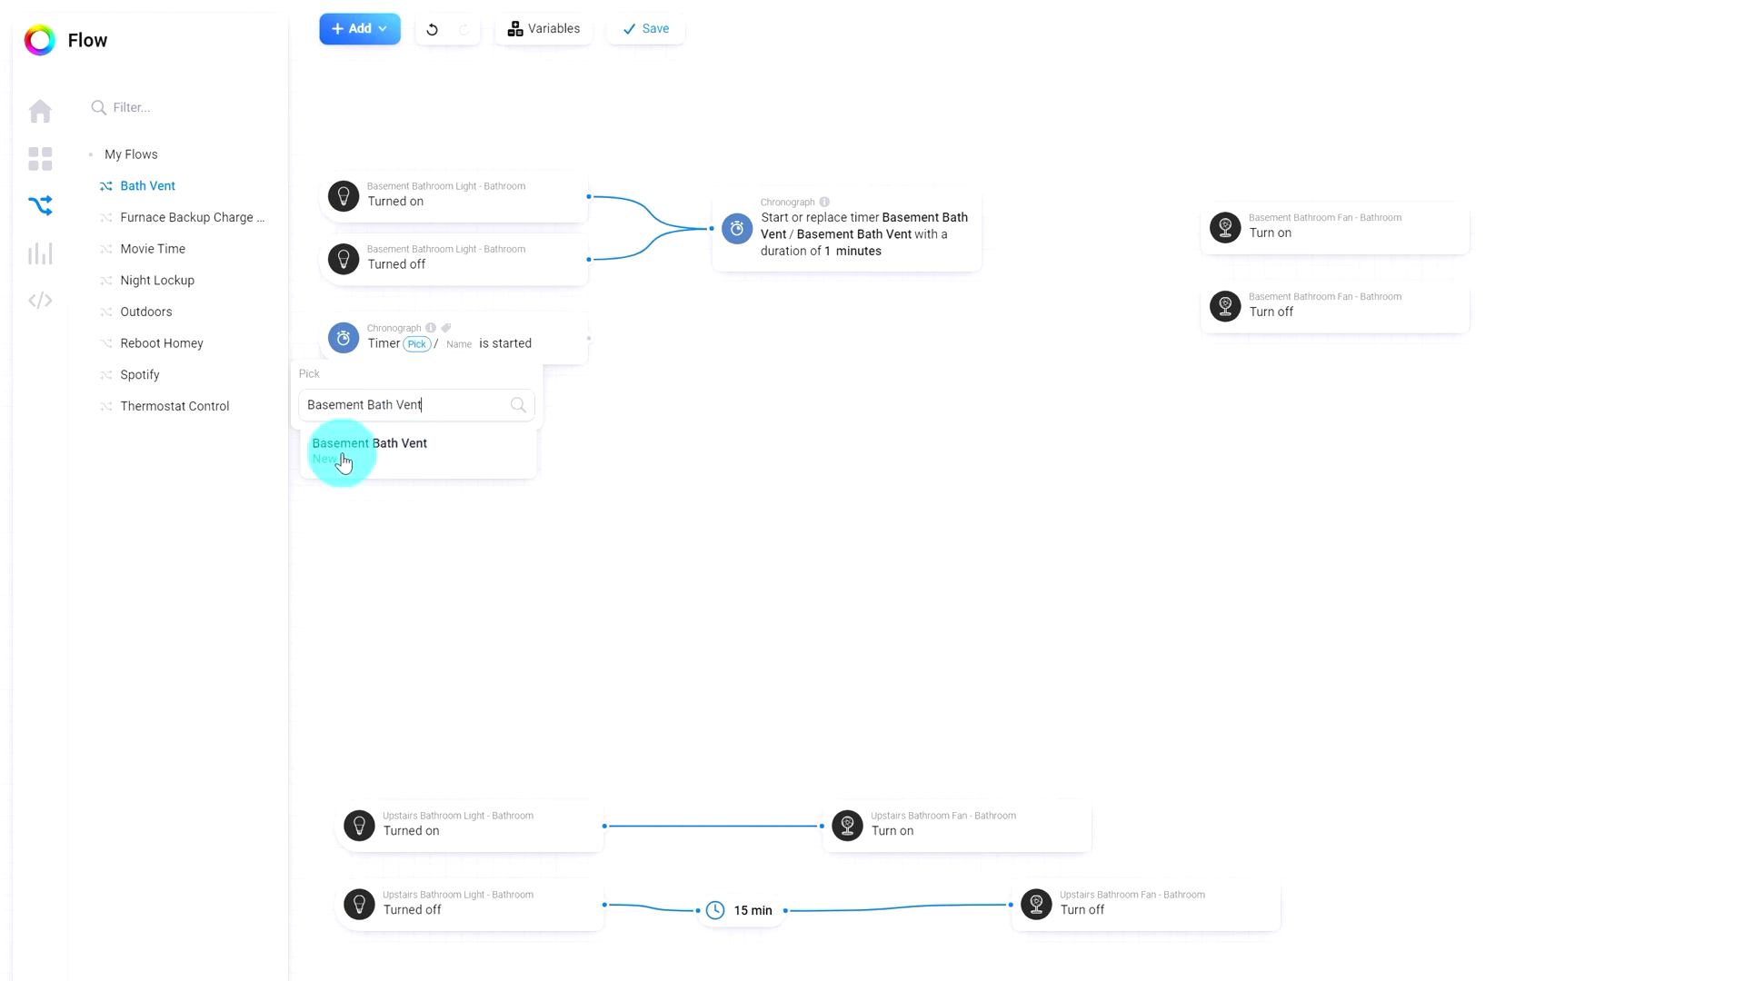
click(545, 353)
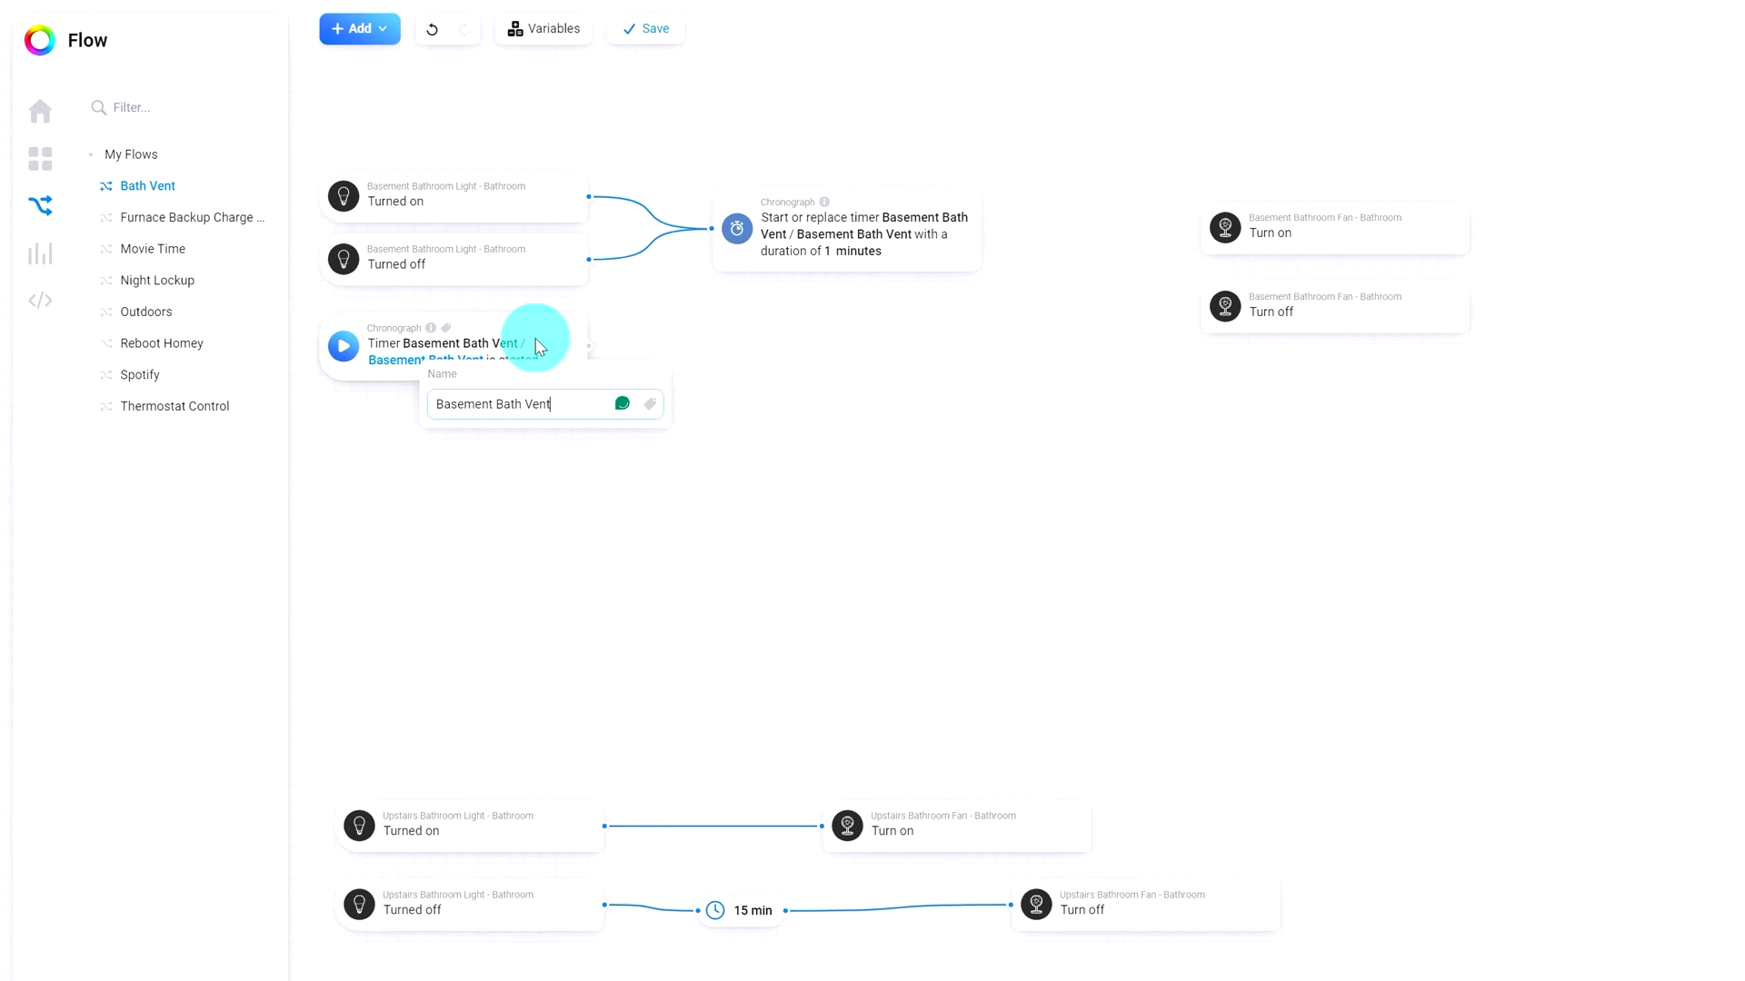
click(584, 535)
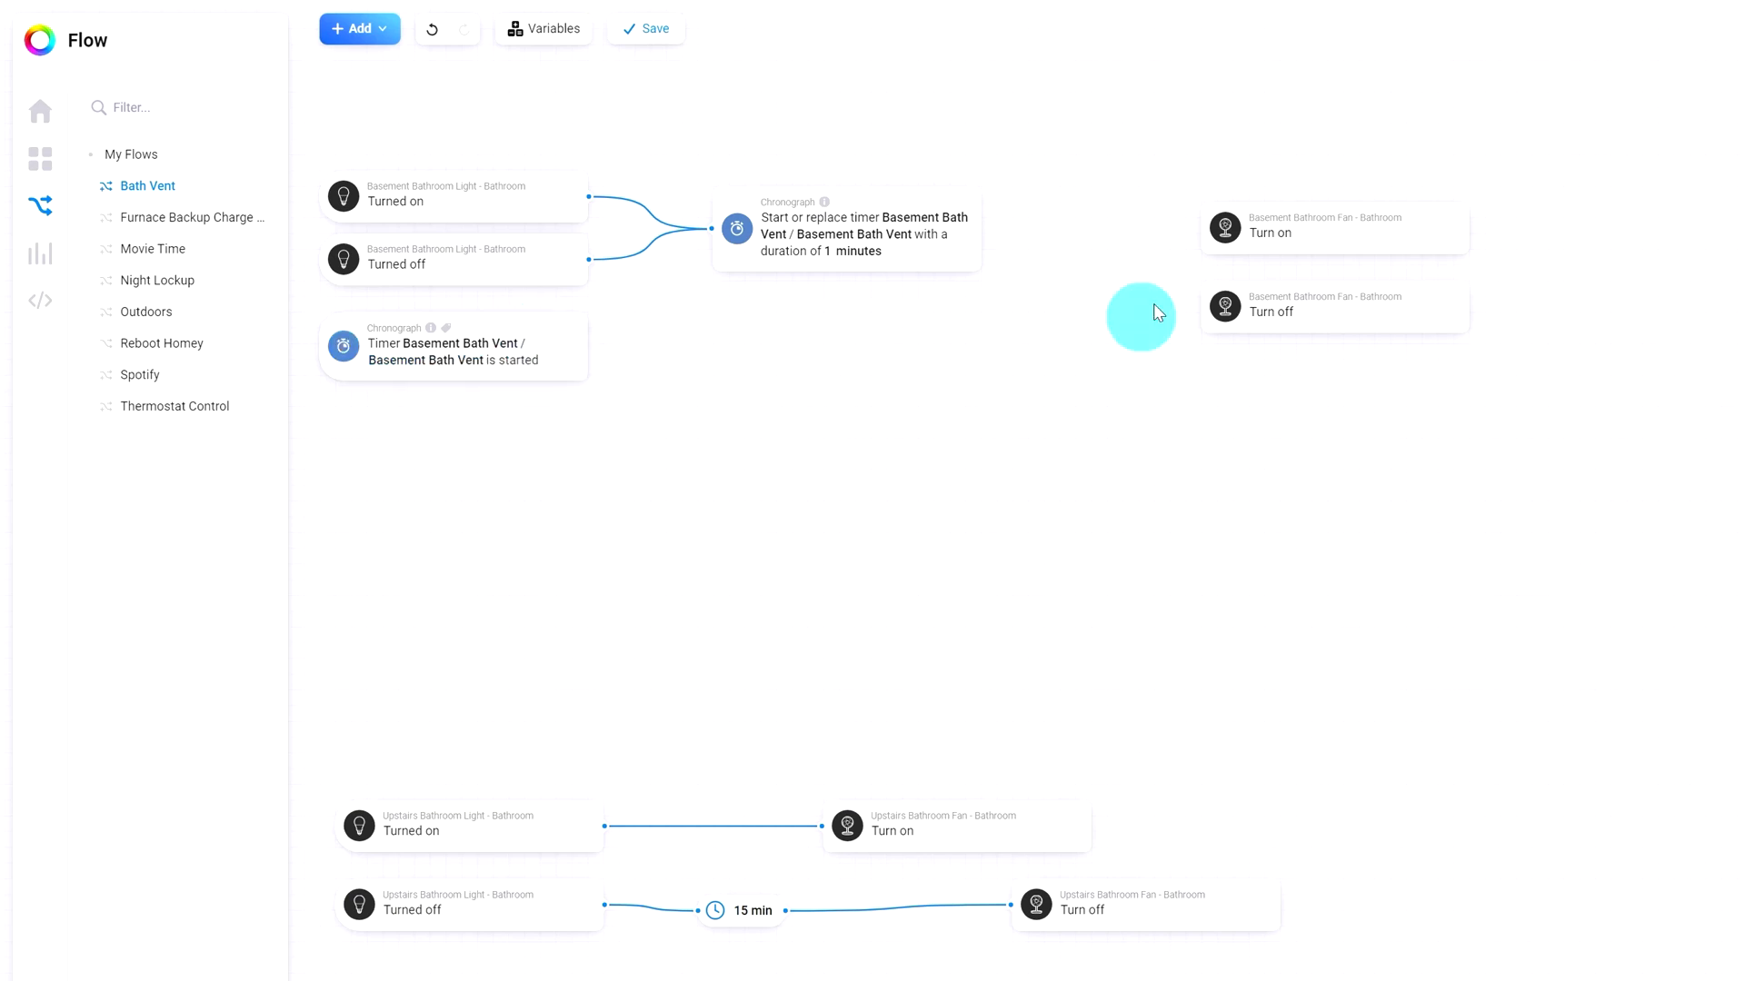
Move the Basement fan Turn on card beside the timer-started trigger and connect them
drag(1349, 244, 872, 365)
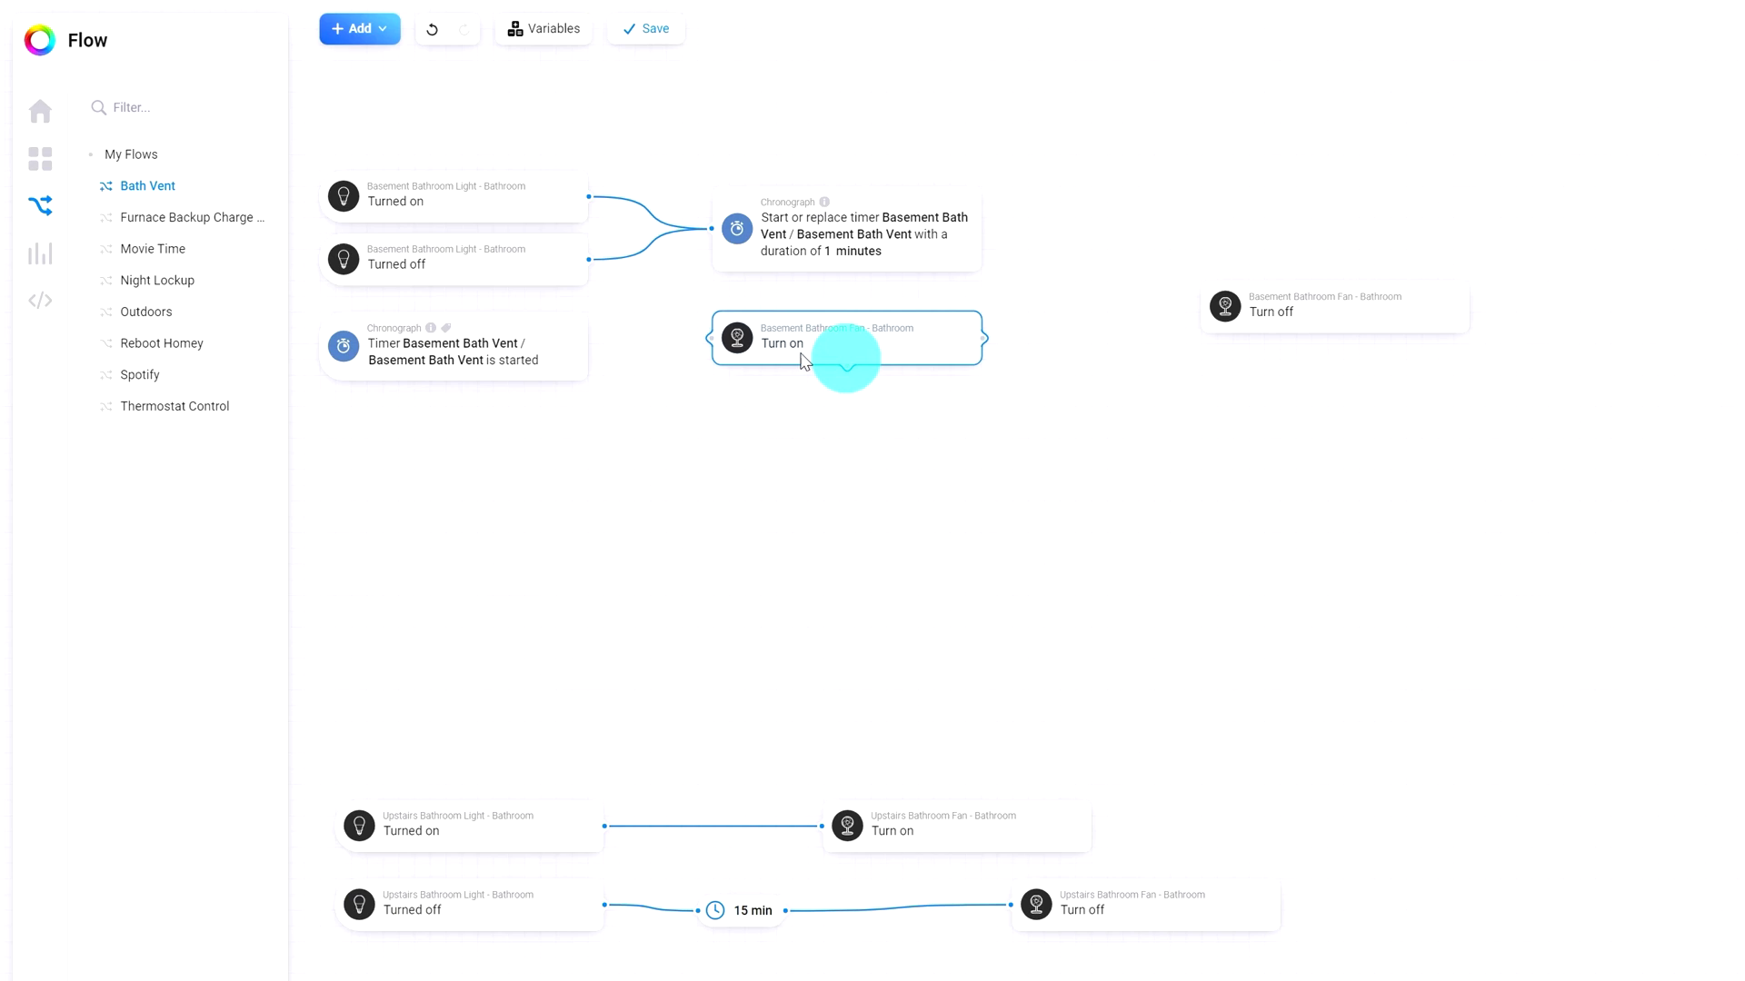
click(594, 349)
drag(590, 348, 716, 338)
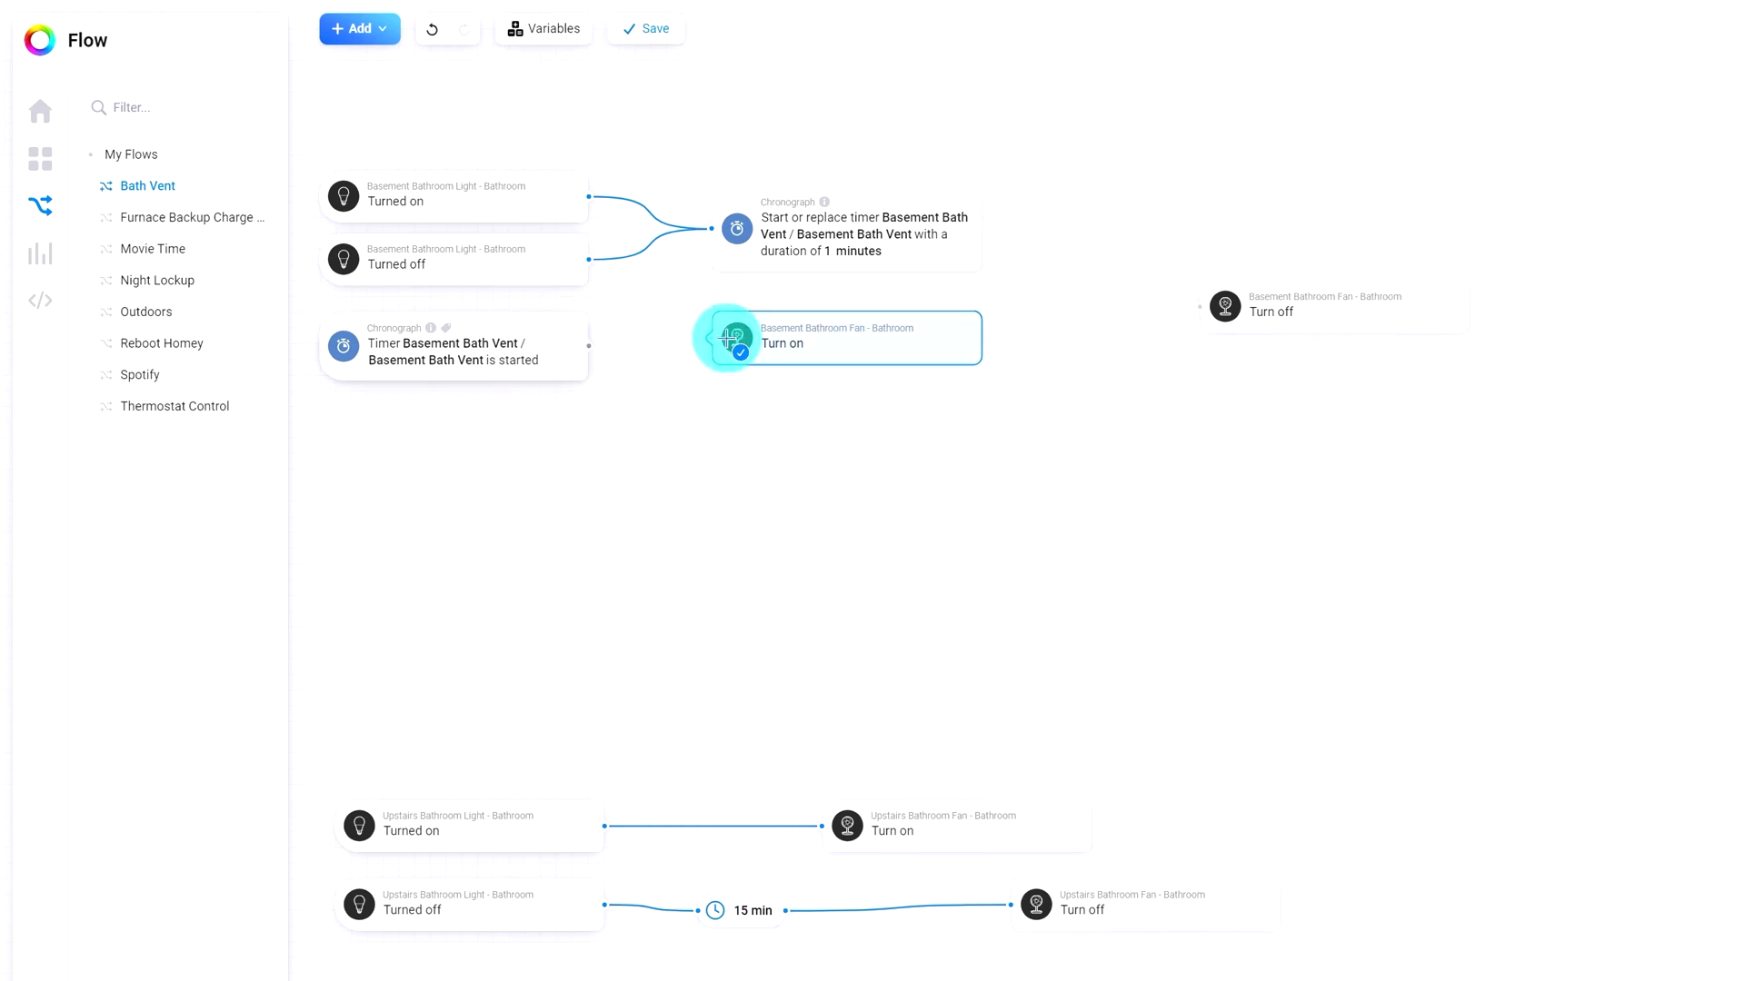
Add a 'Timer is finished' trigger below and connect it to the Basement fan Turn off card
click(355, 41)
click(351, 74)
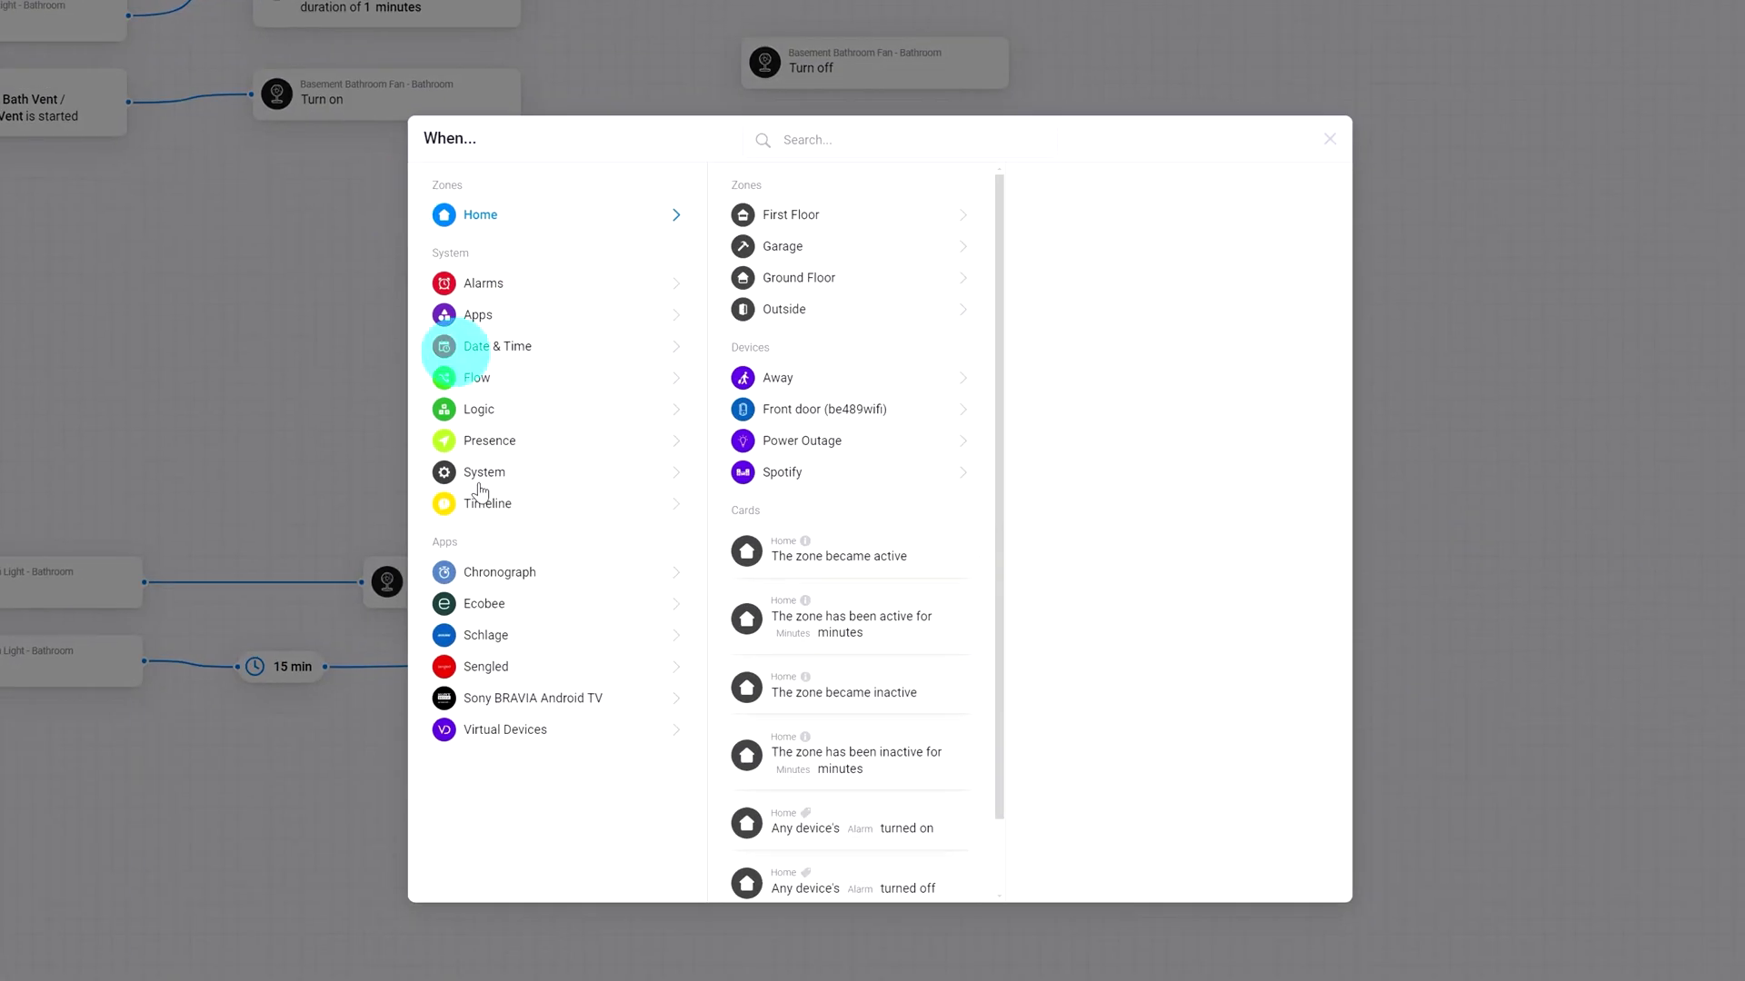
click(544, 572)
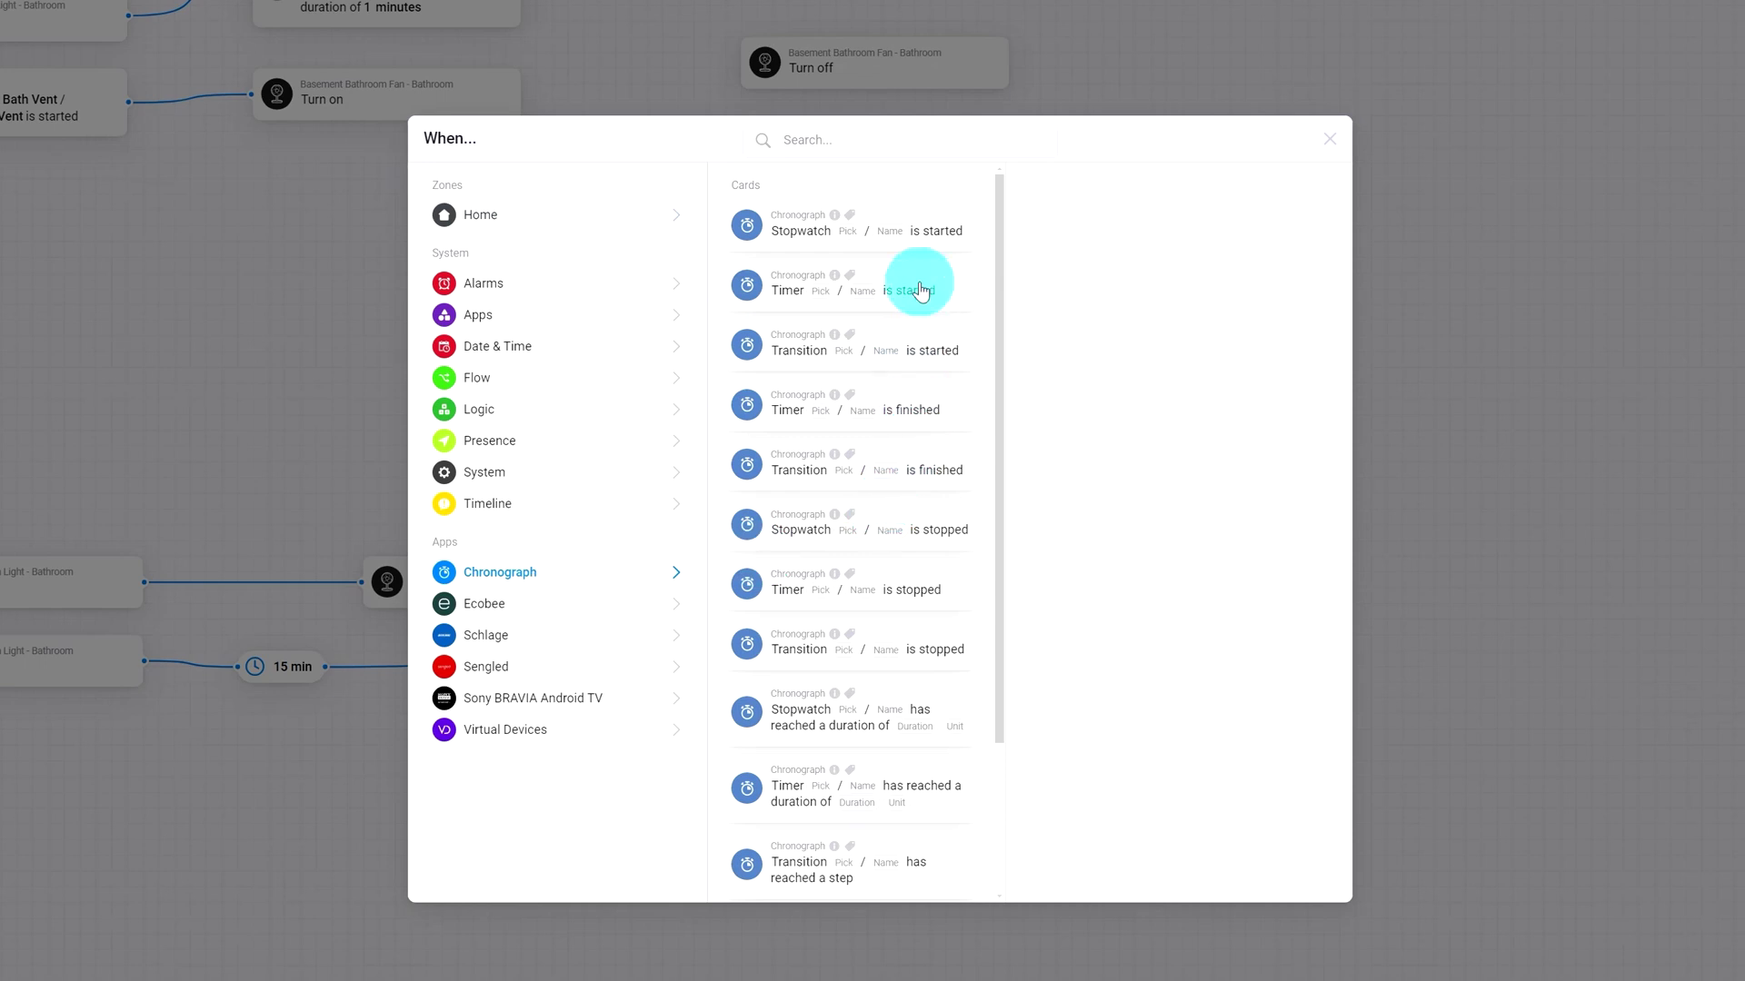
click(916, 404)
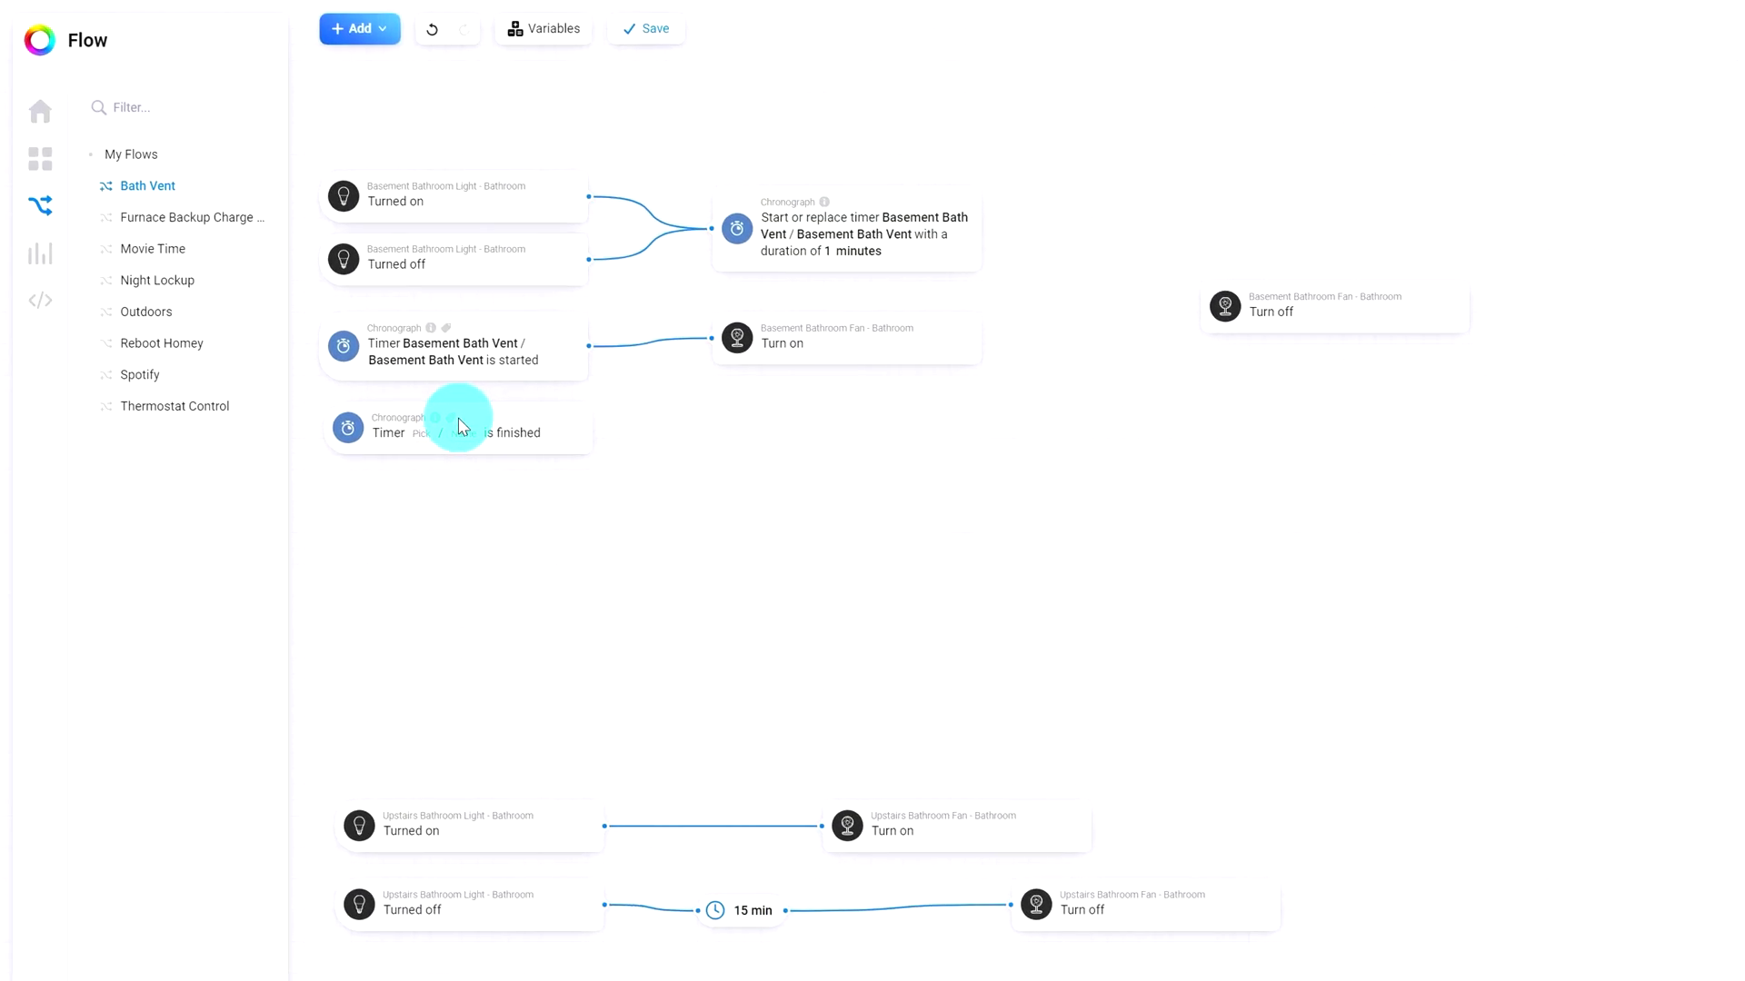
click(461, 427)
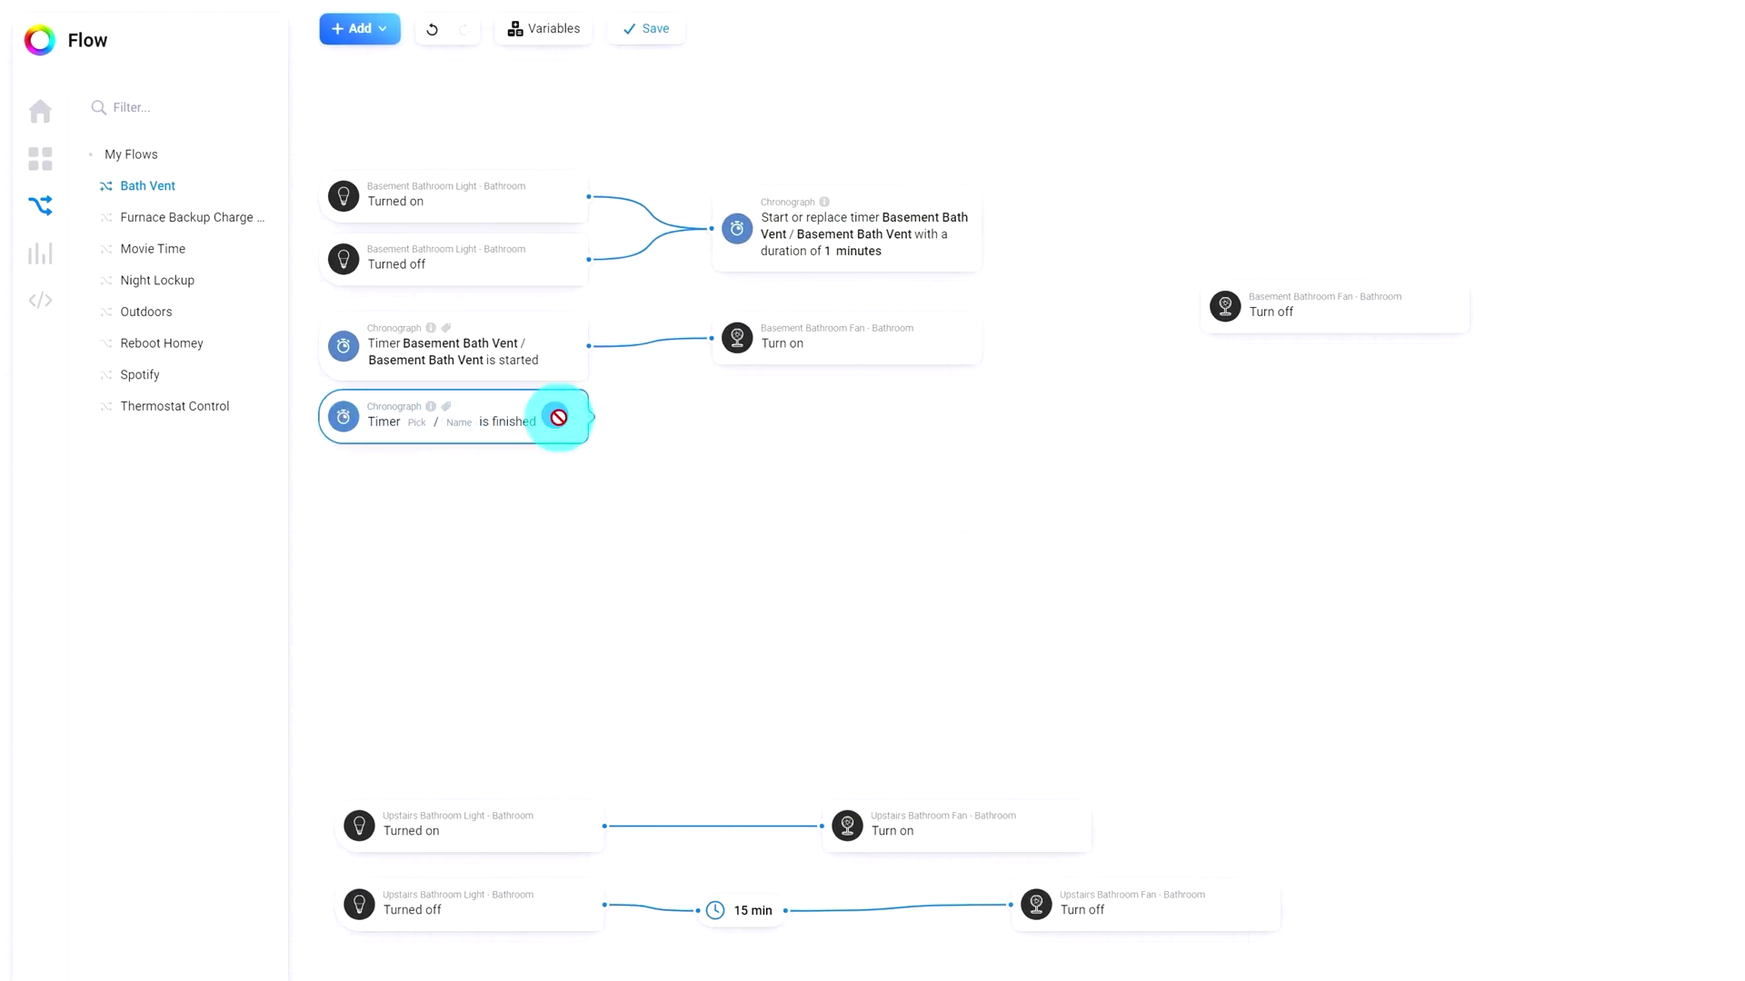
drag(566, 431, 573, 448)
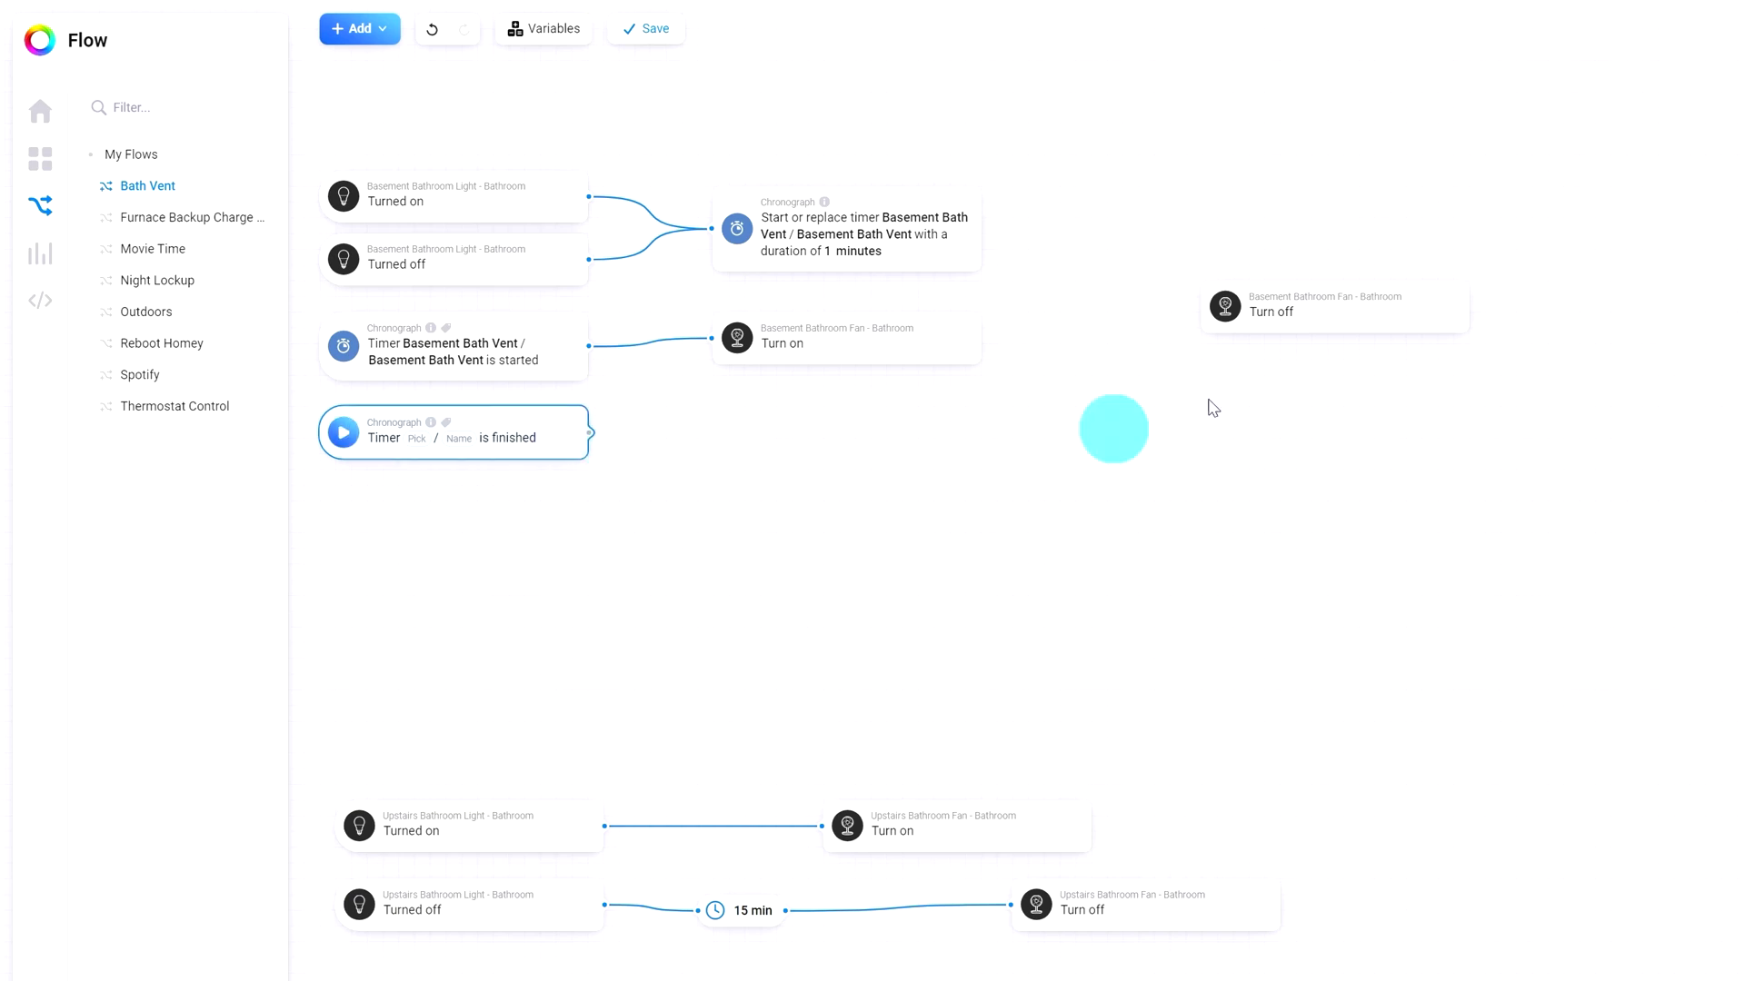
drag(1363, 323, 886, 467)
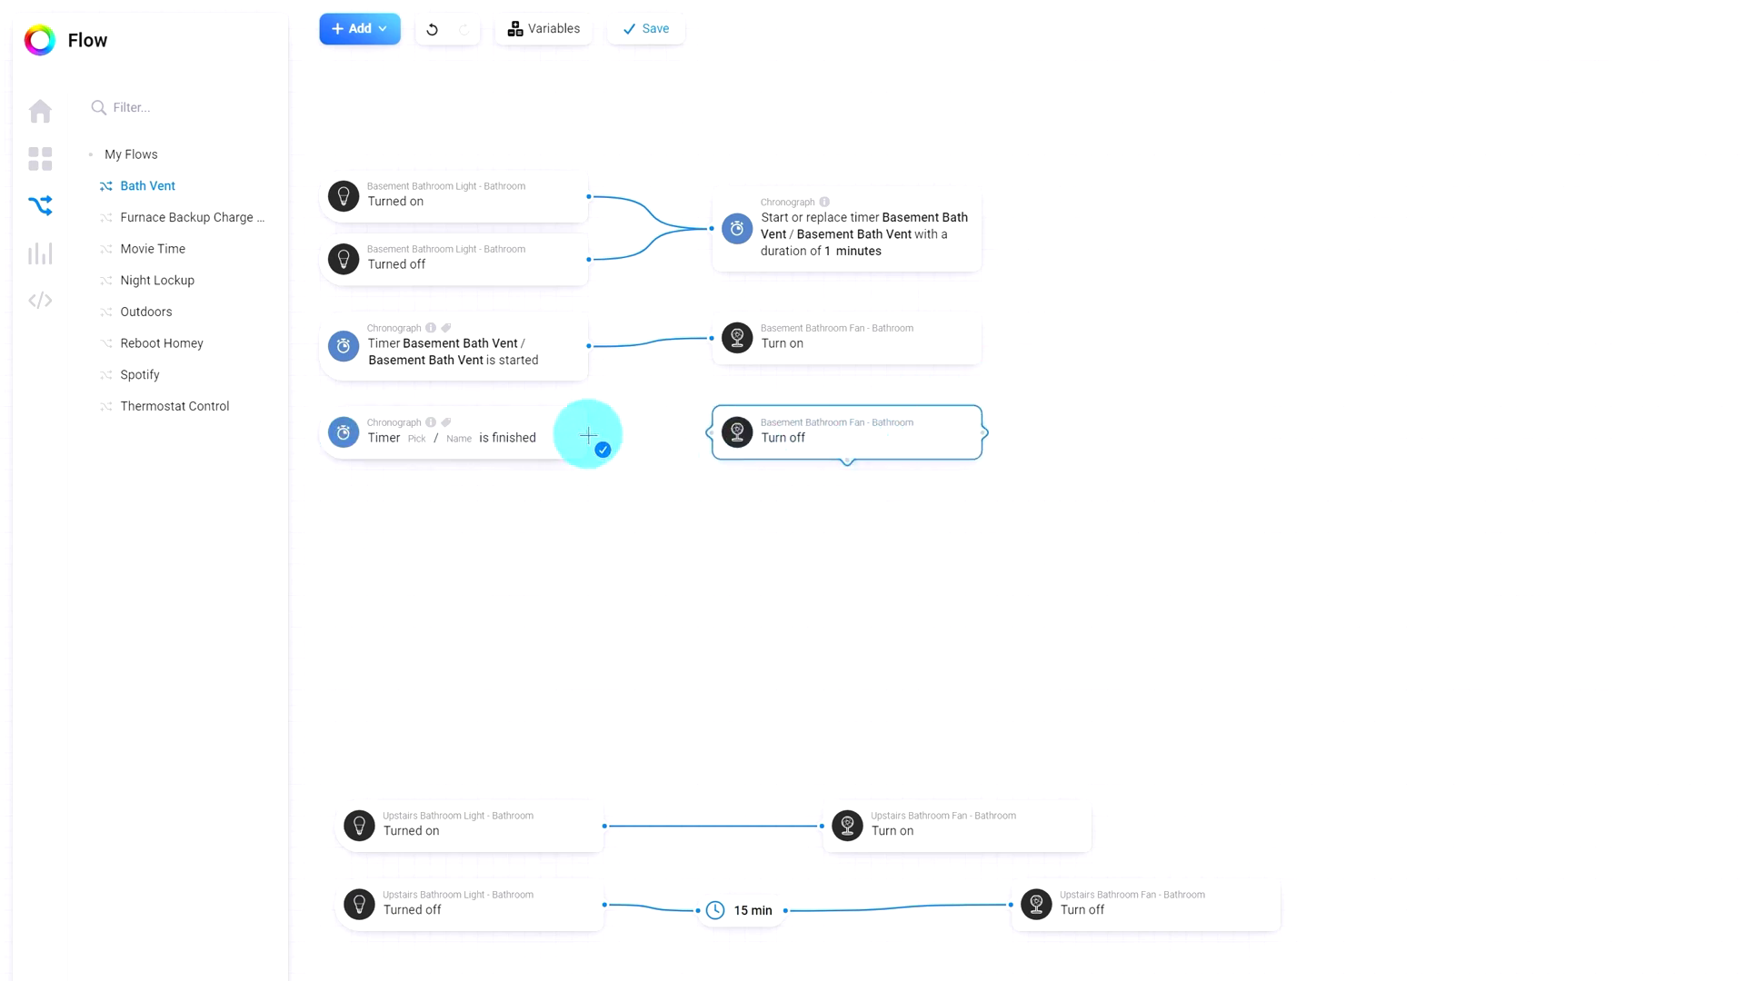
drag(588, 435, 793, 431)
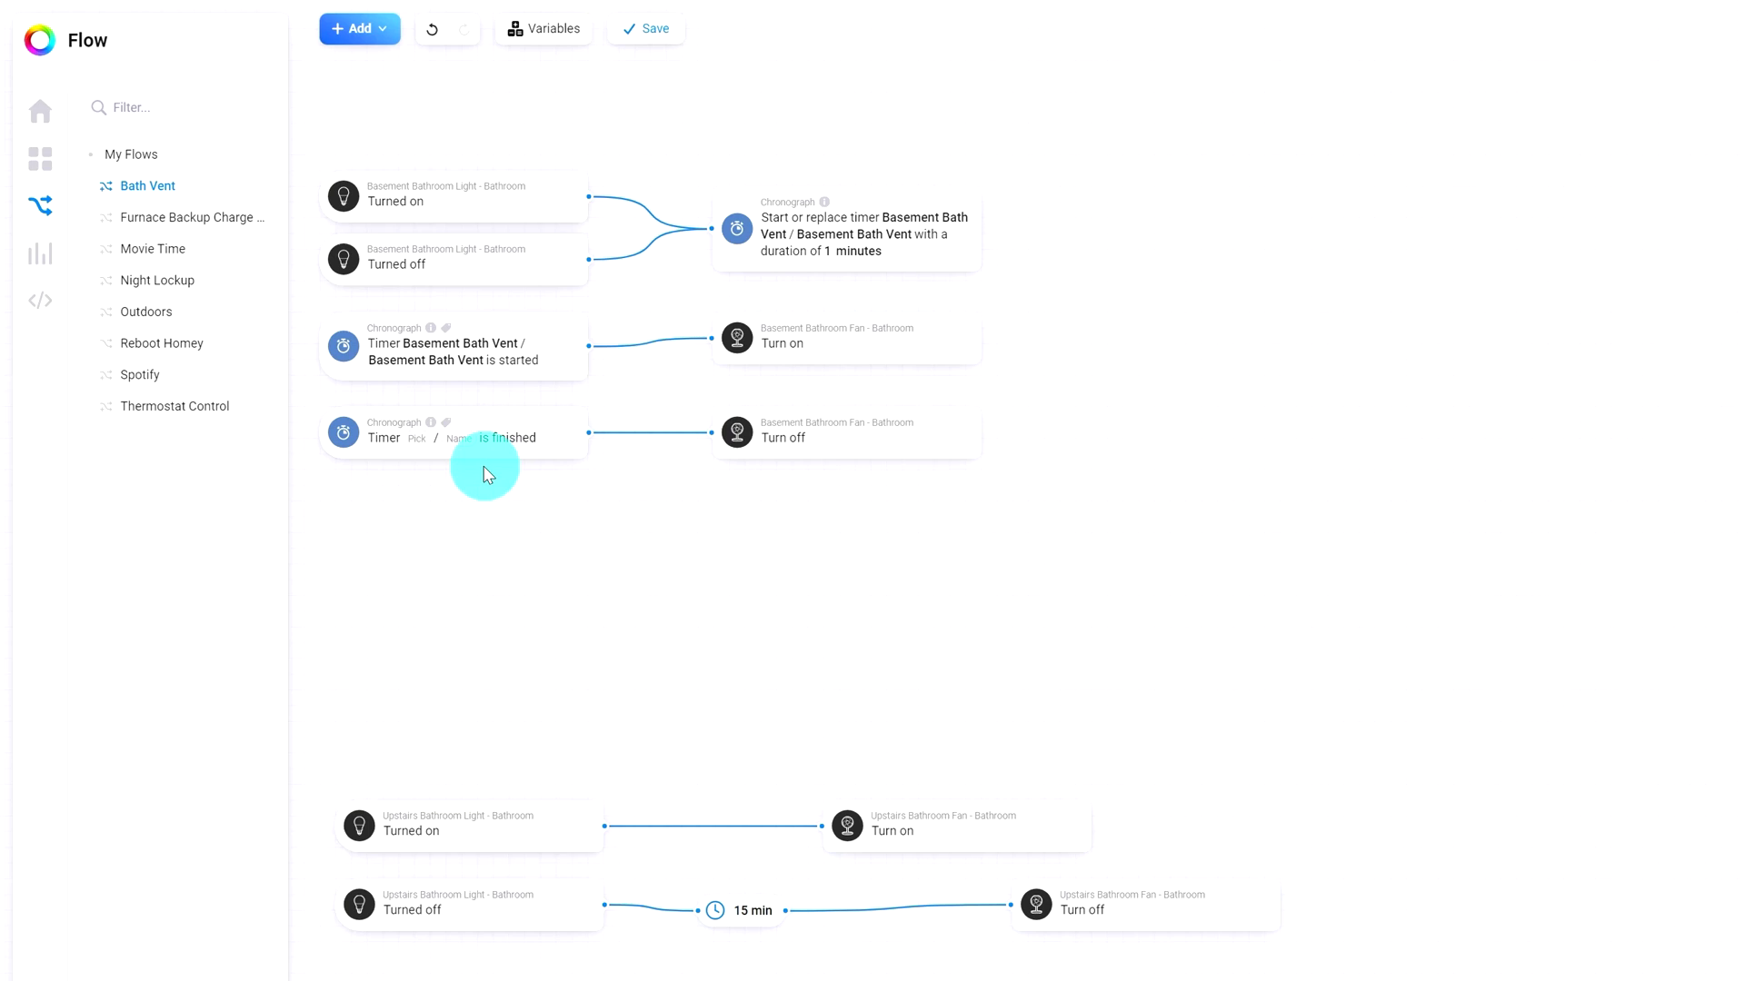
Point the finish trigger at timer 'Basement Bath Vent' with name 'Basement Bath Vent'
click(415, 440)
click(444, 499)
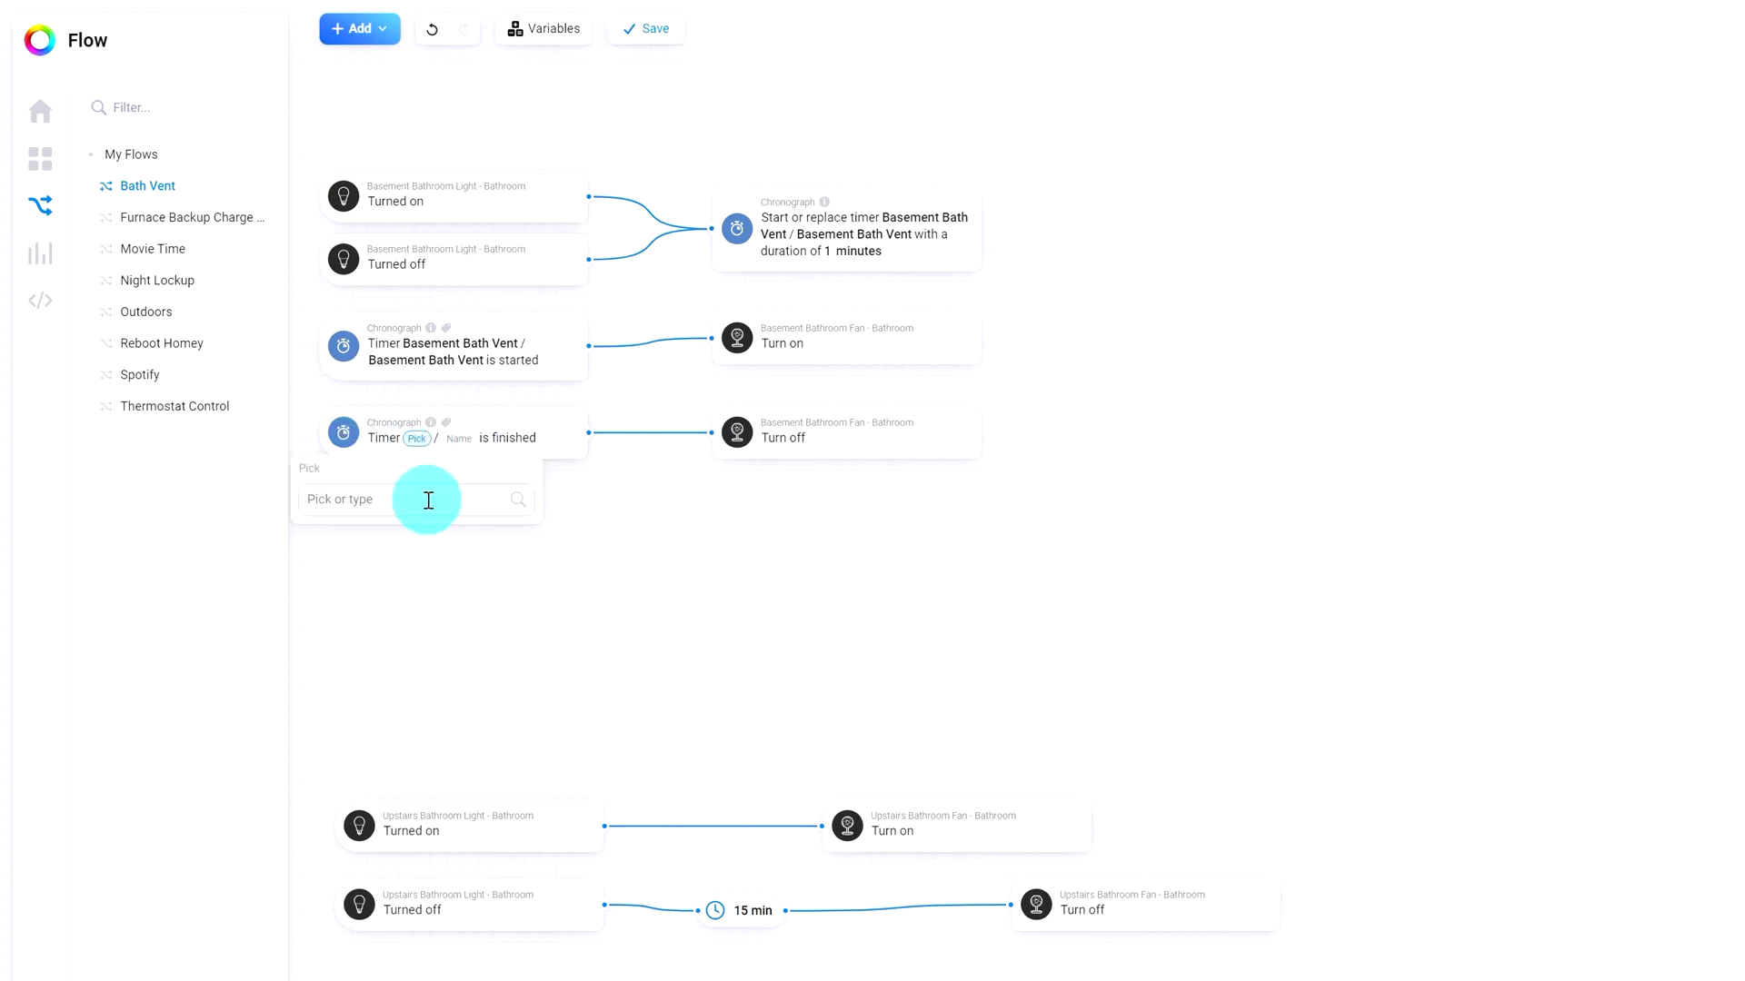
text(Base)
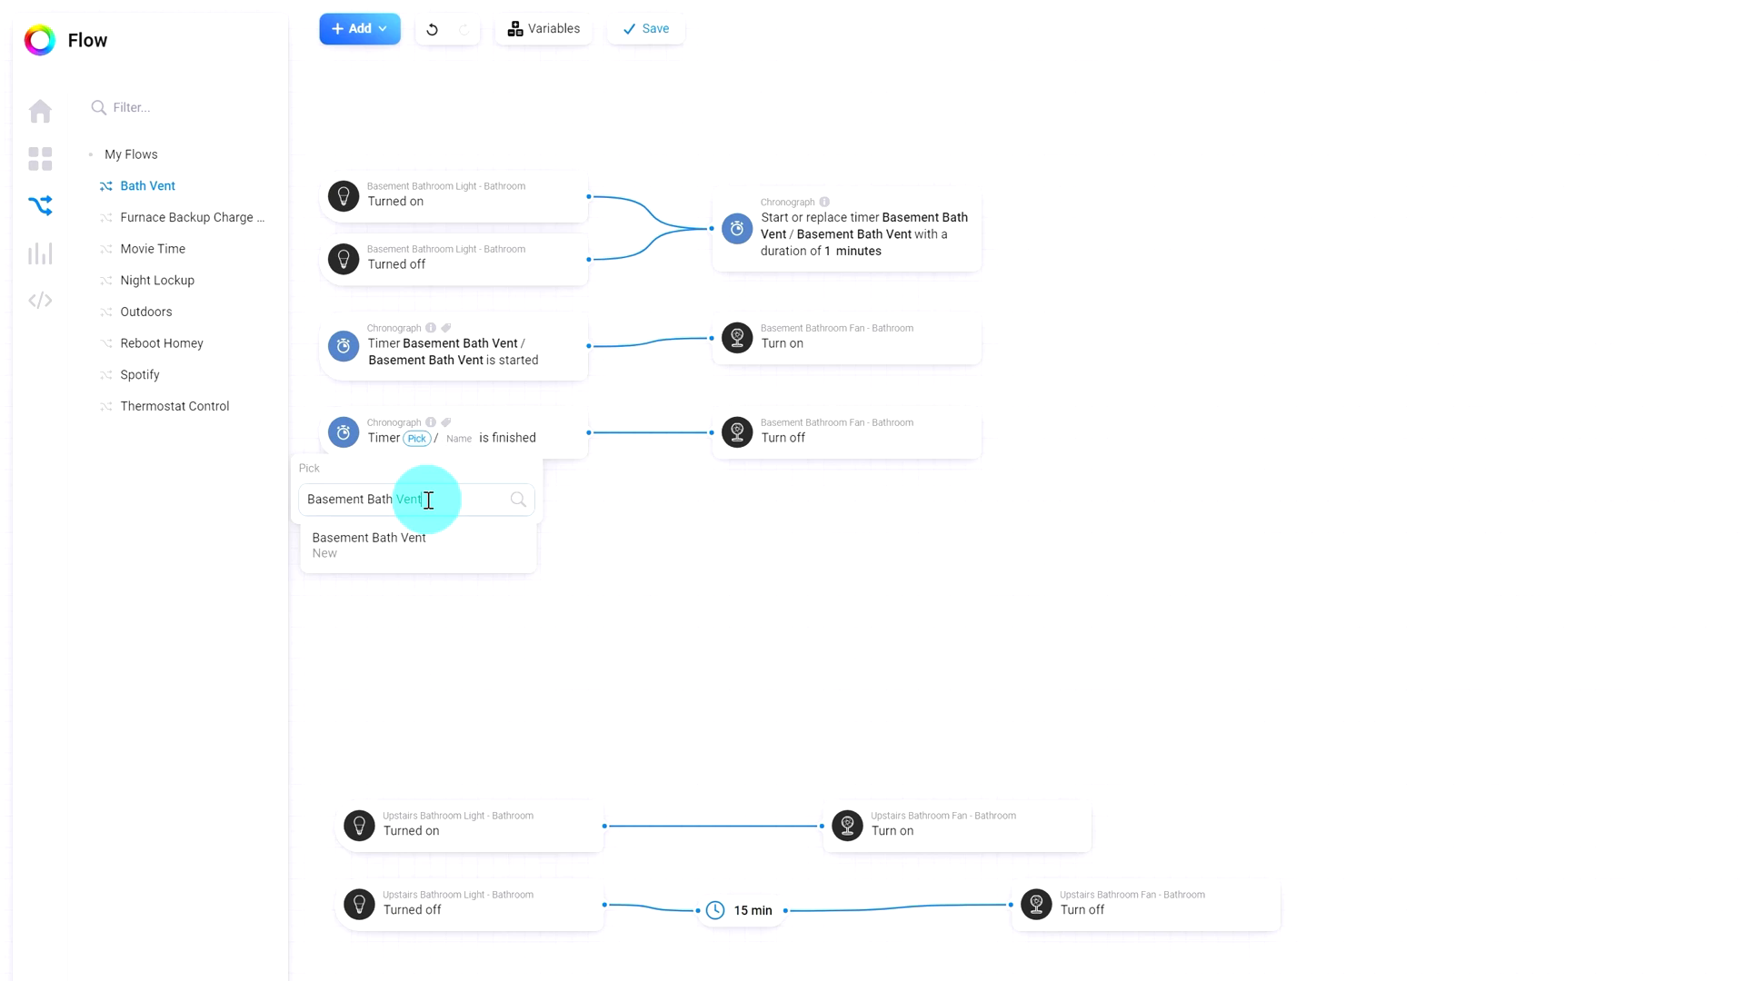
text(ment Bath Vent)
click(389, 538)
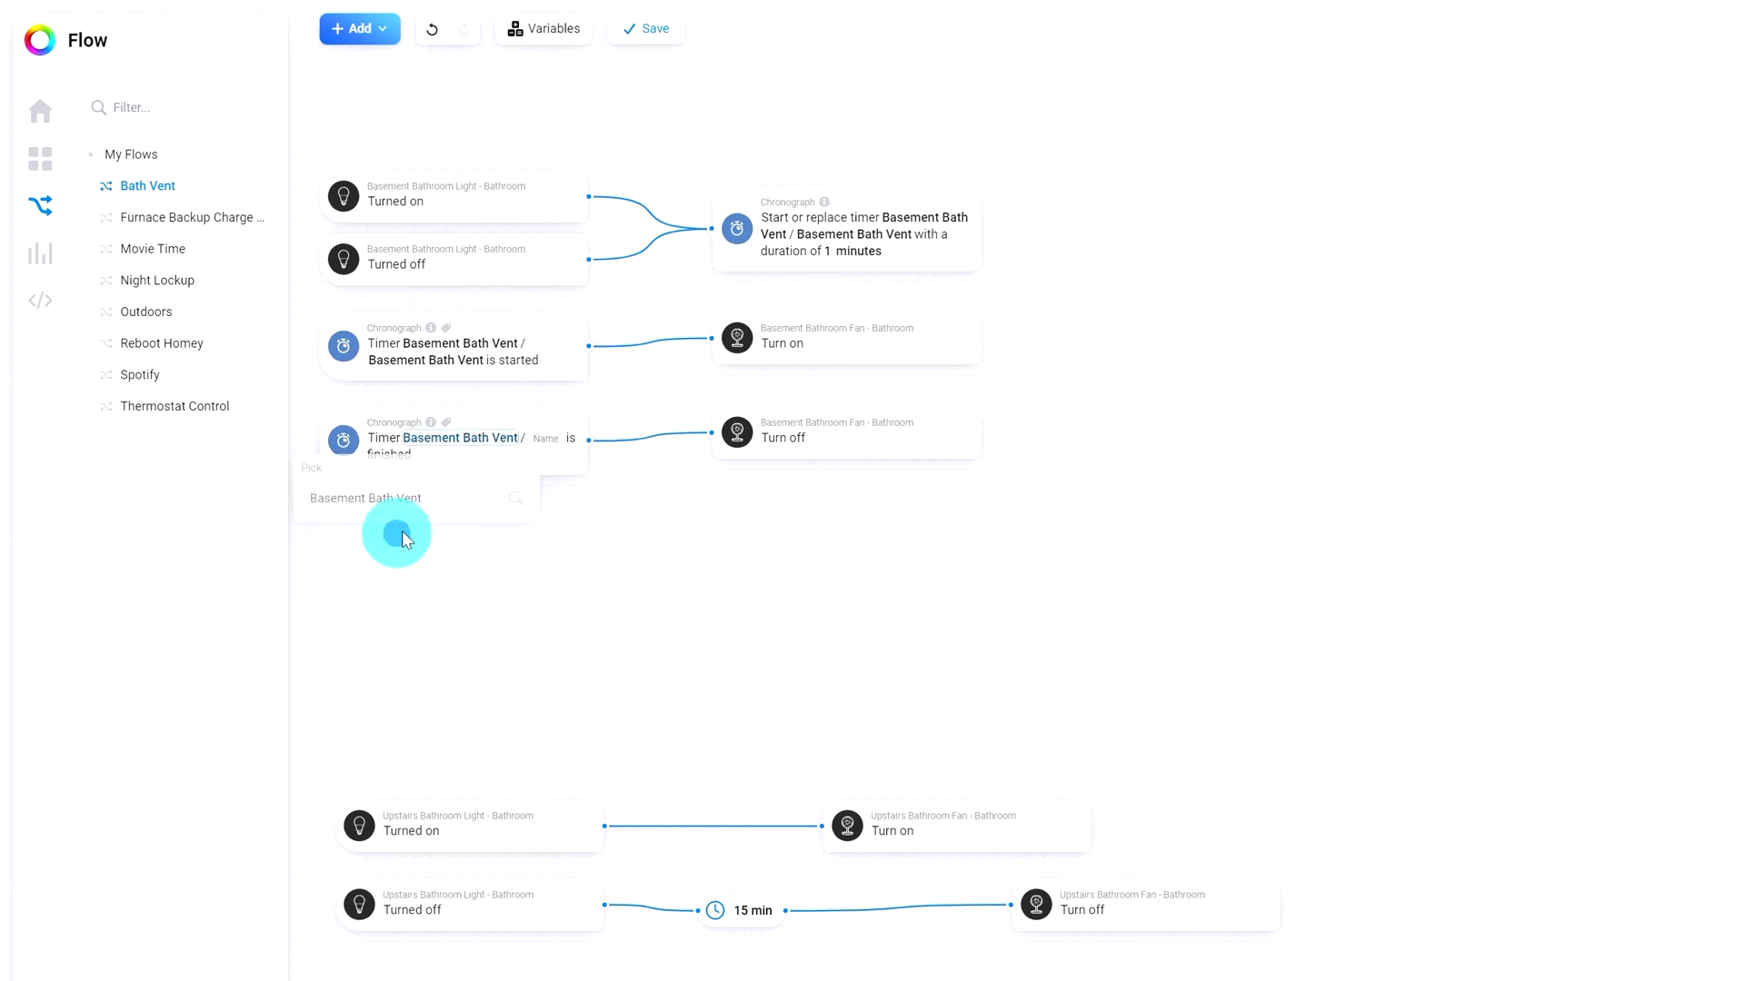
click(545, 444)
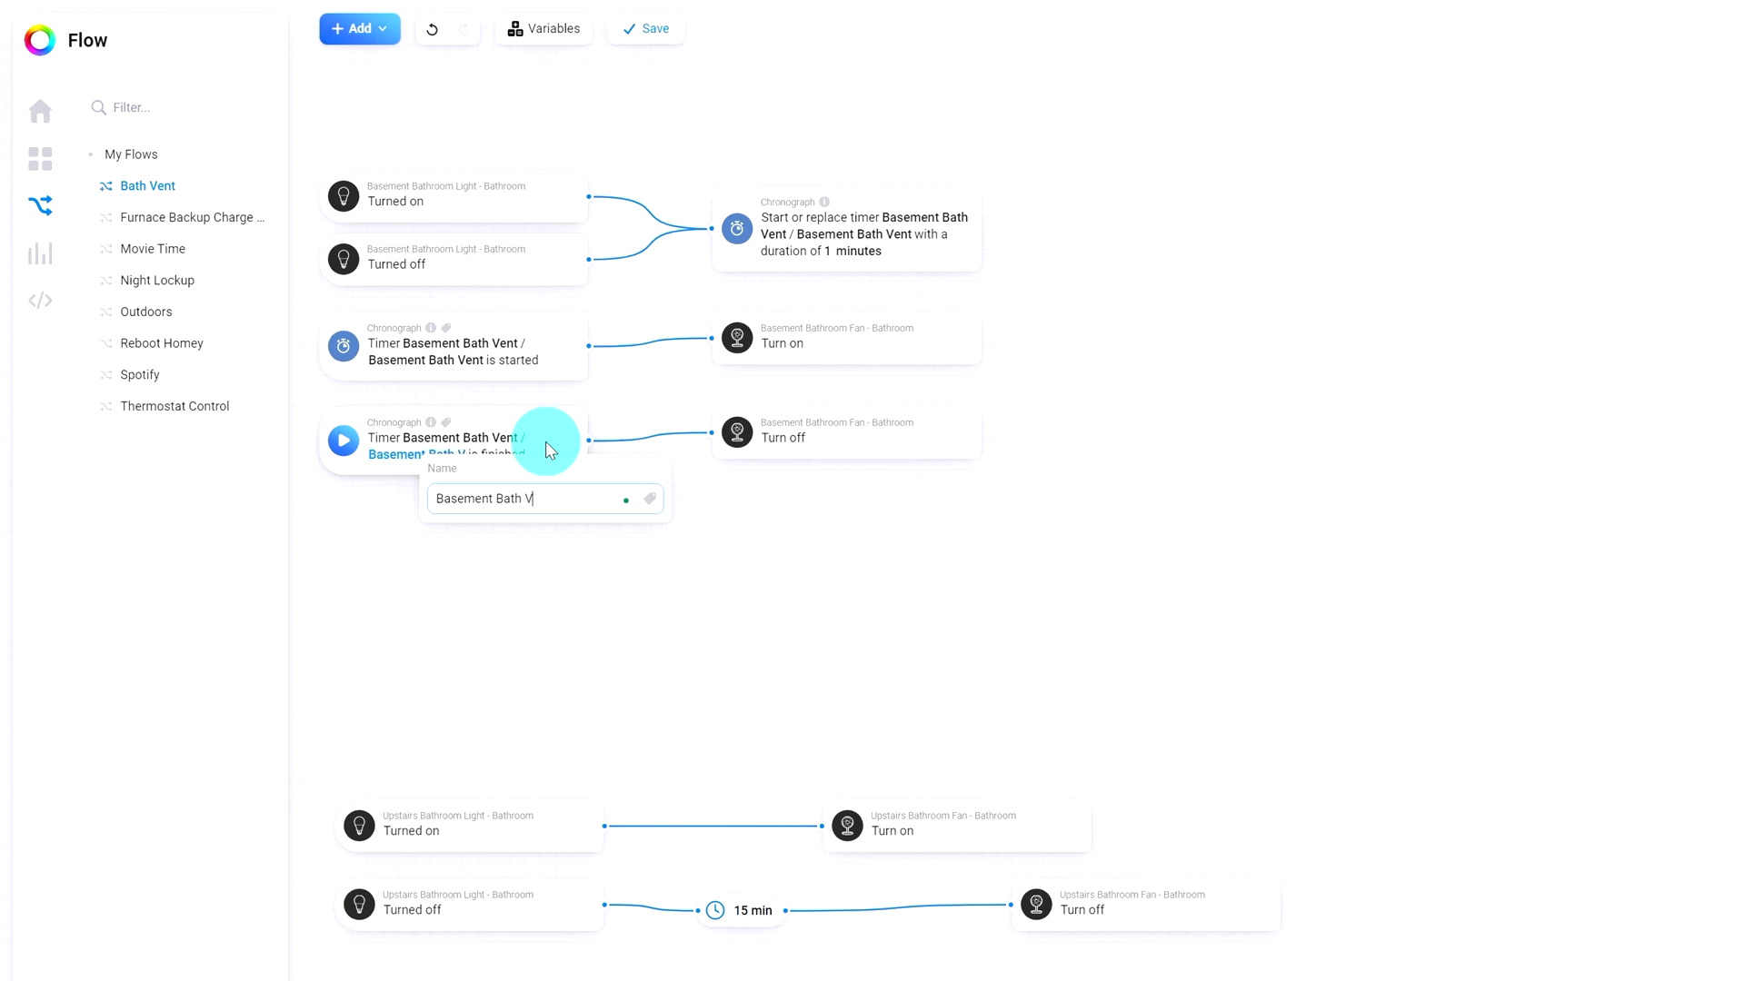
text(Basement Bath Vent)
key(Return)
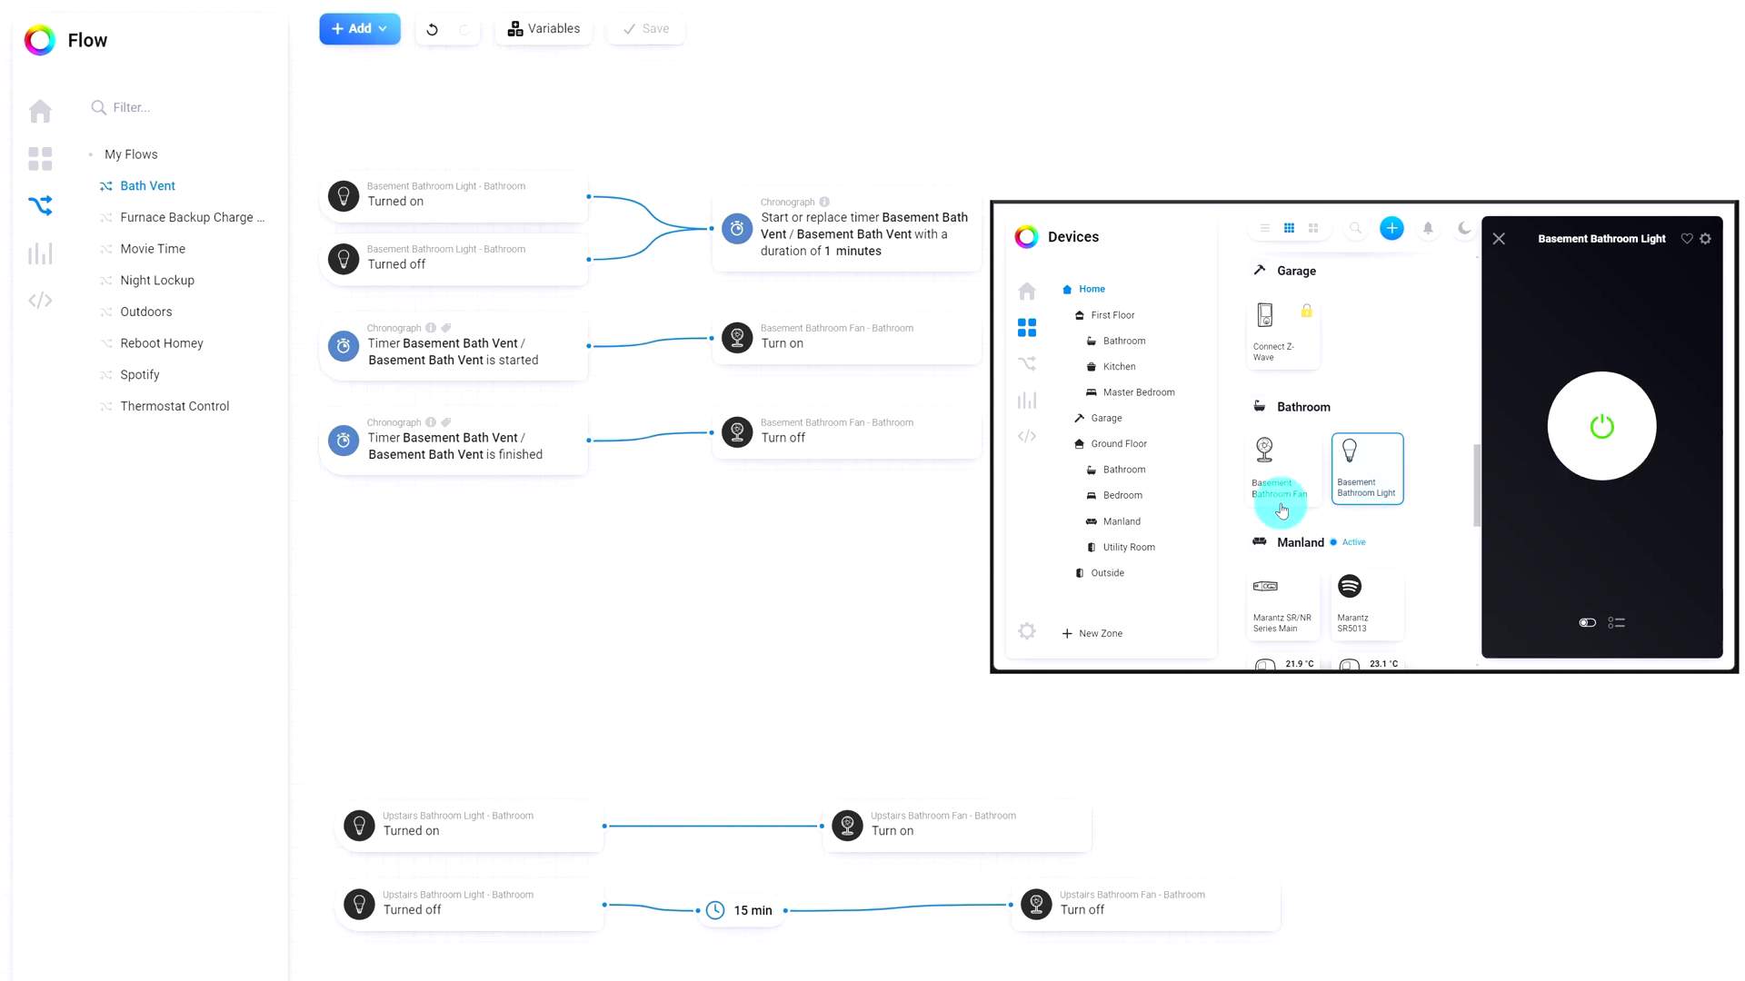
Go to the Insights page from the left sidebar
click(41, 265)
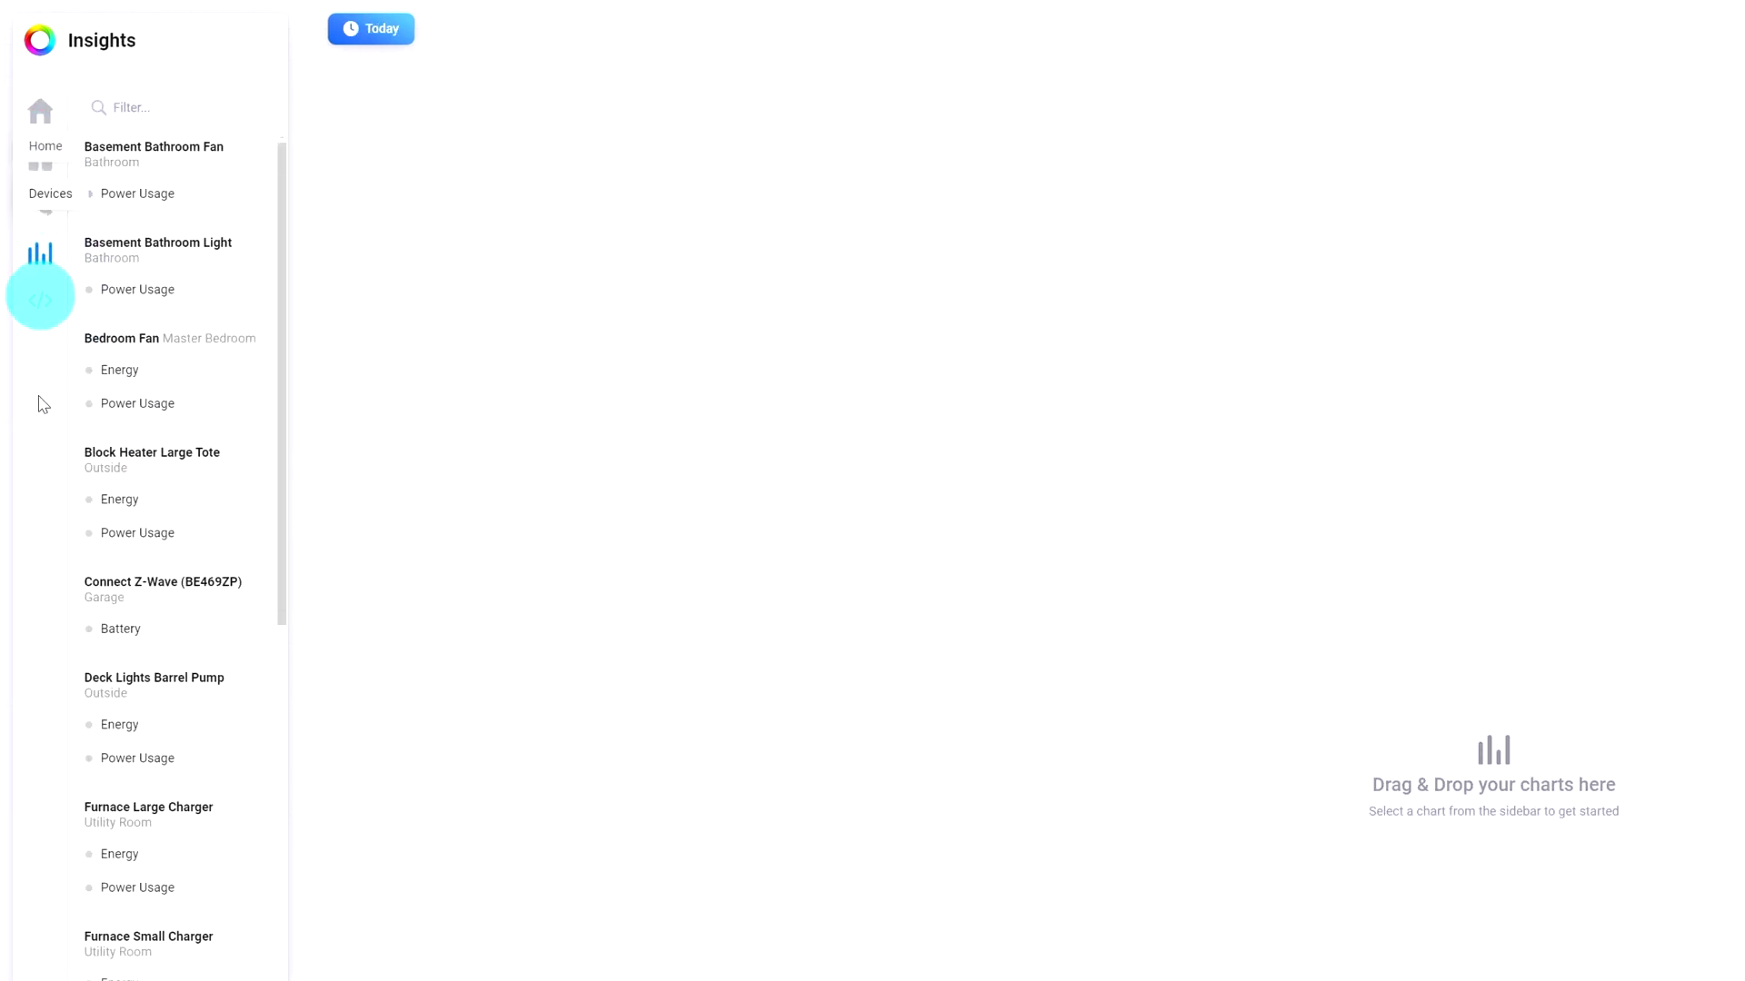
Open Chronograph's configuration, then switch on the Basement Bathroom Light to restart the Basement Bath Vent timer
scroll(42, 636, down, 6)
click(41, 943)
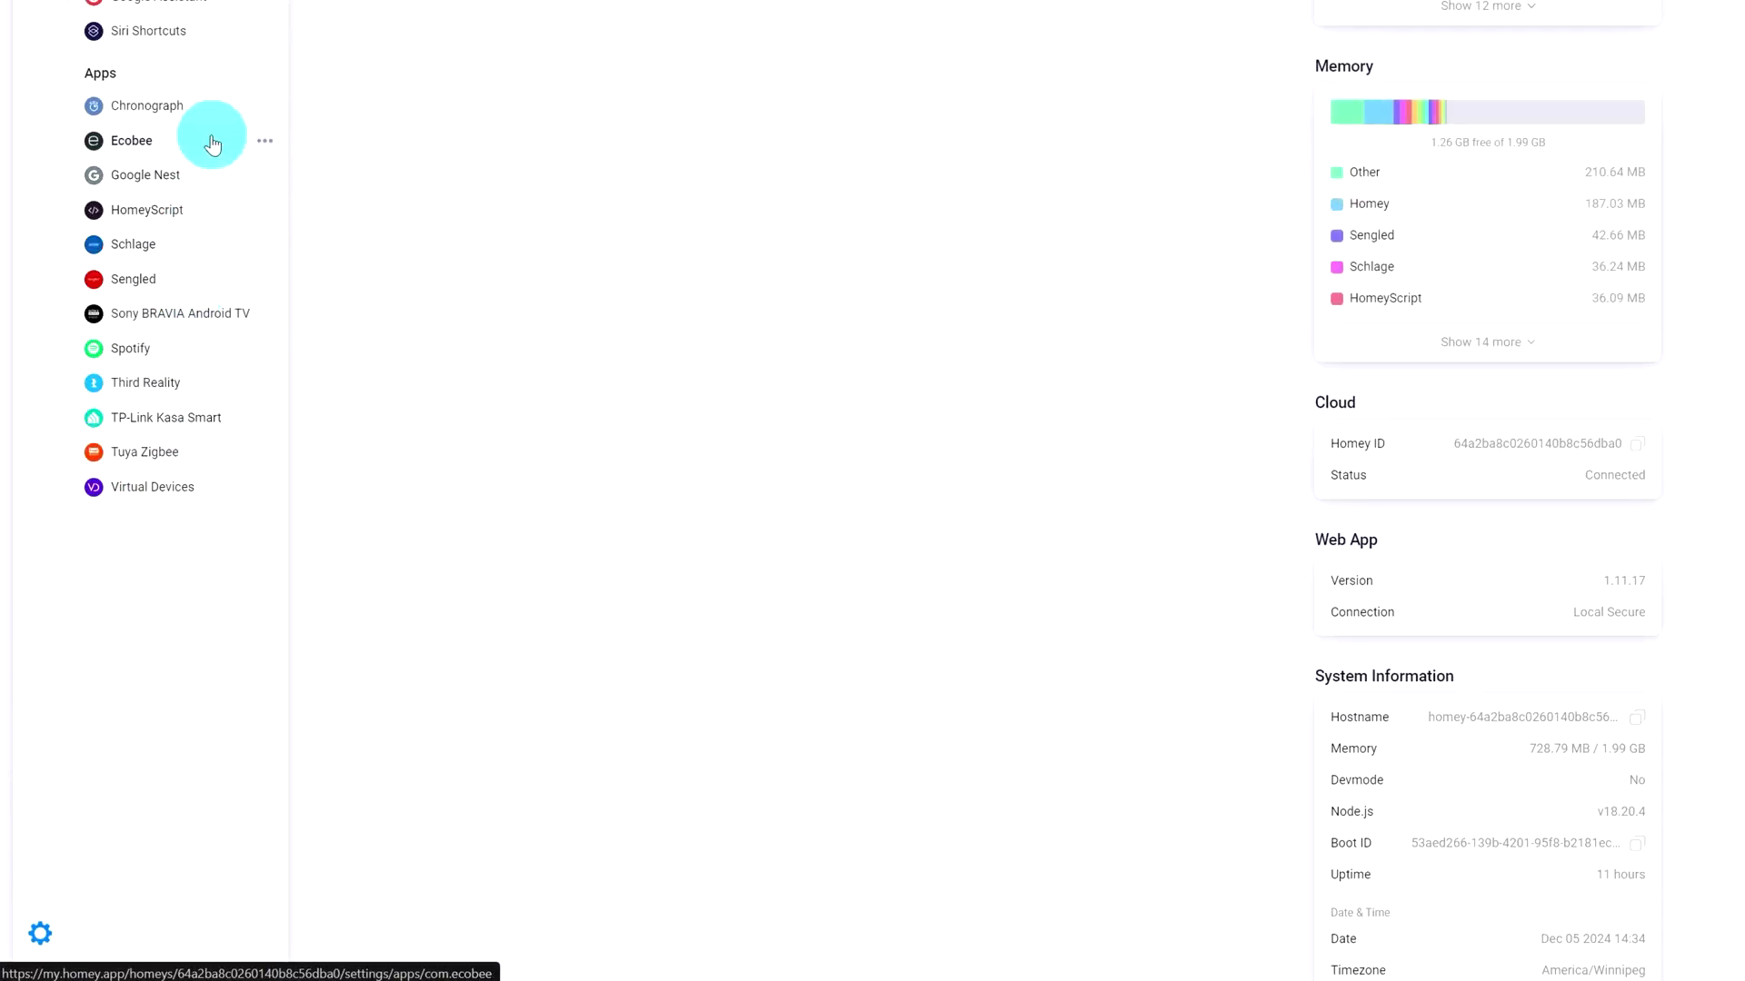
click(199, 109)
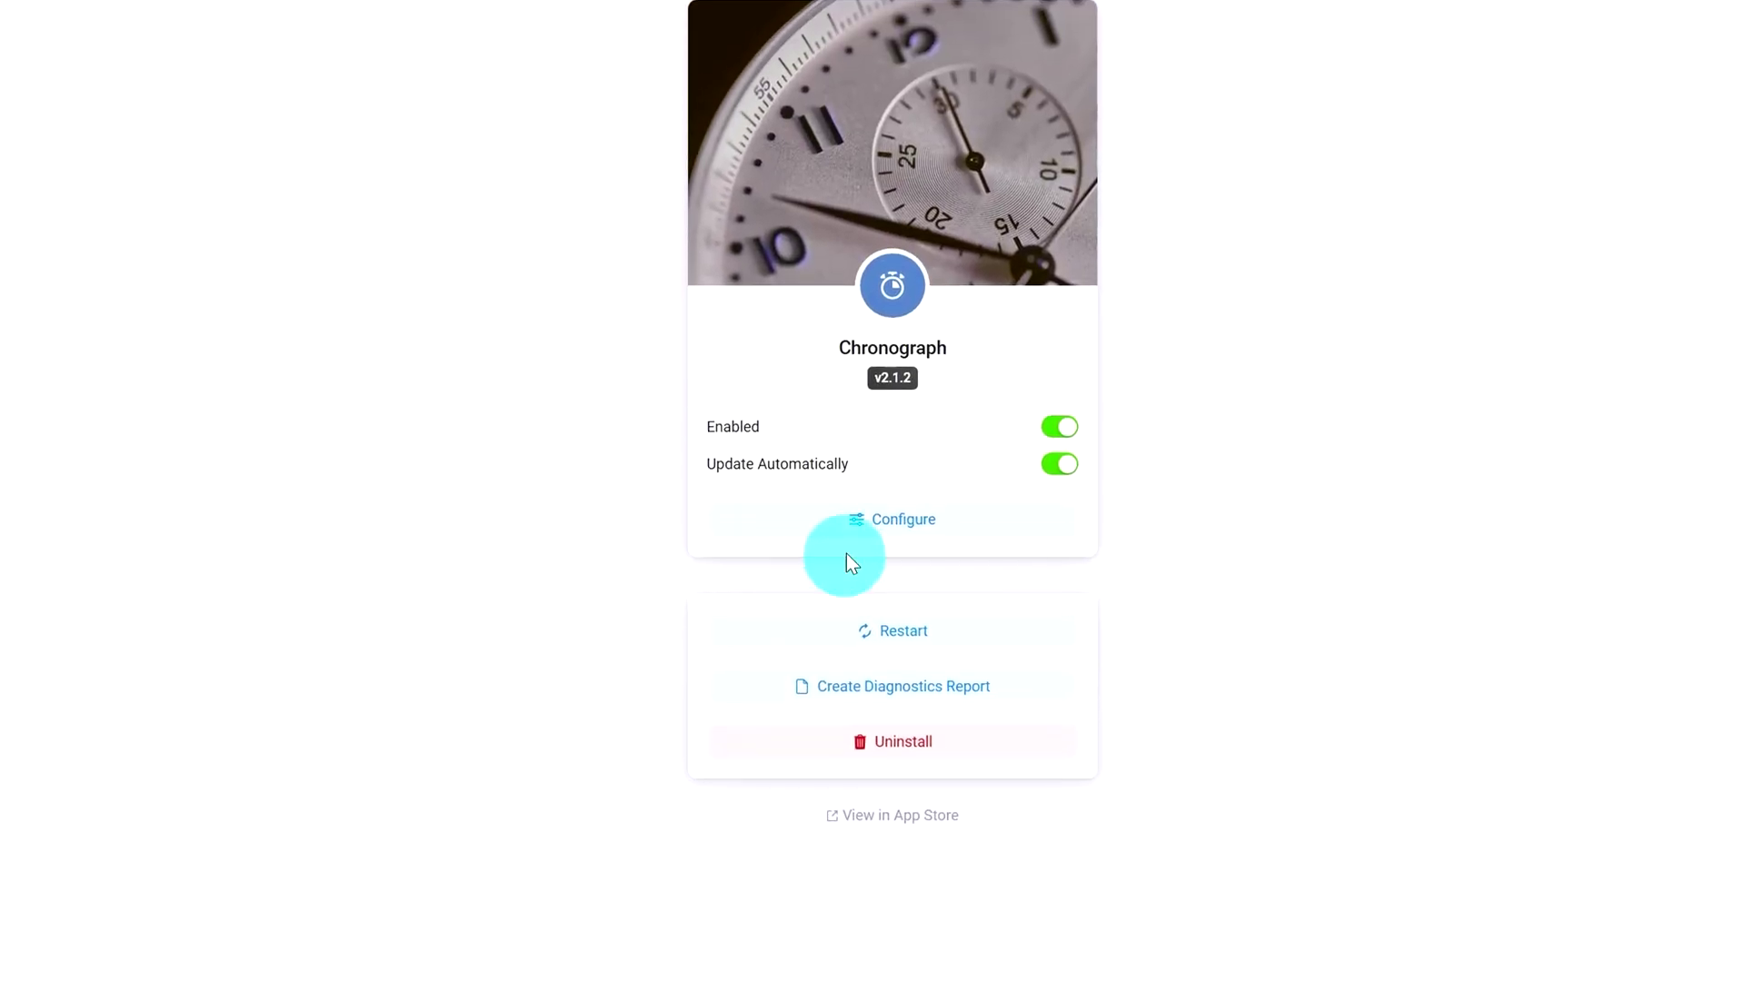
click(913, 536)
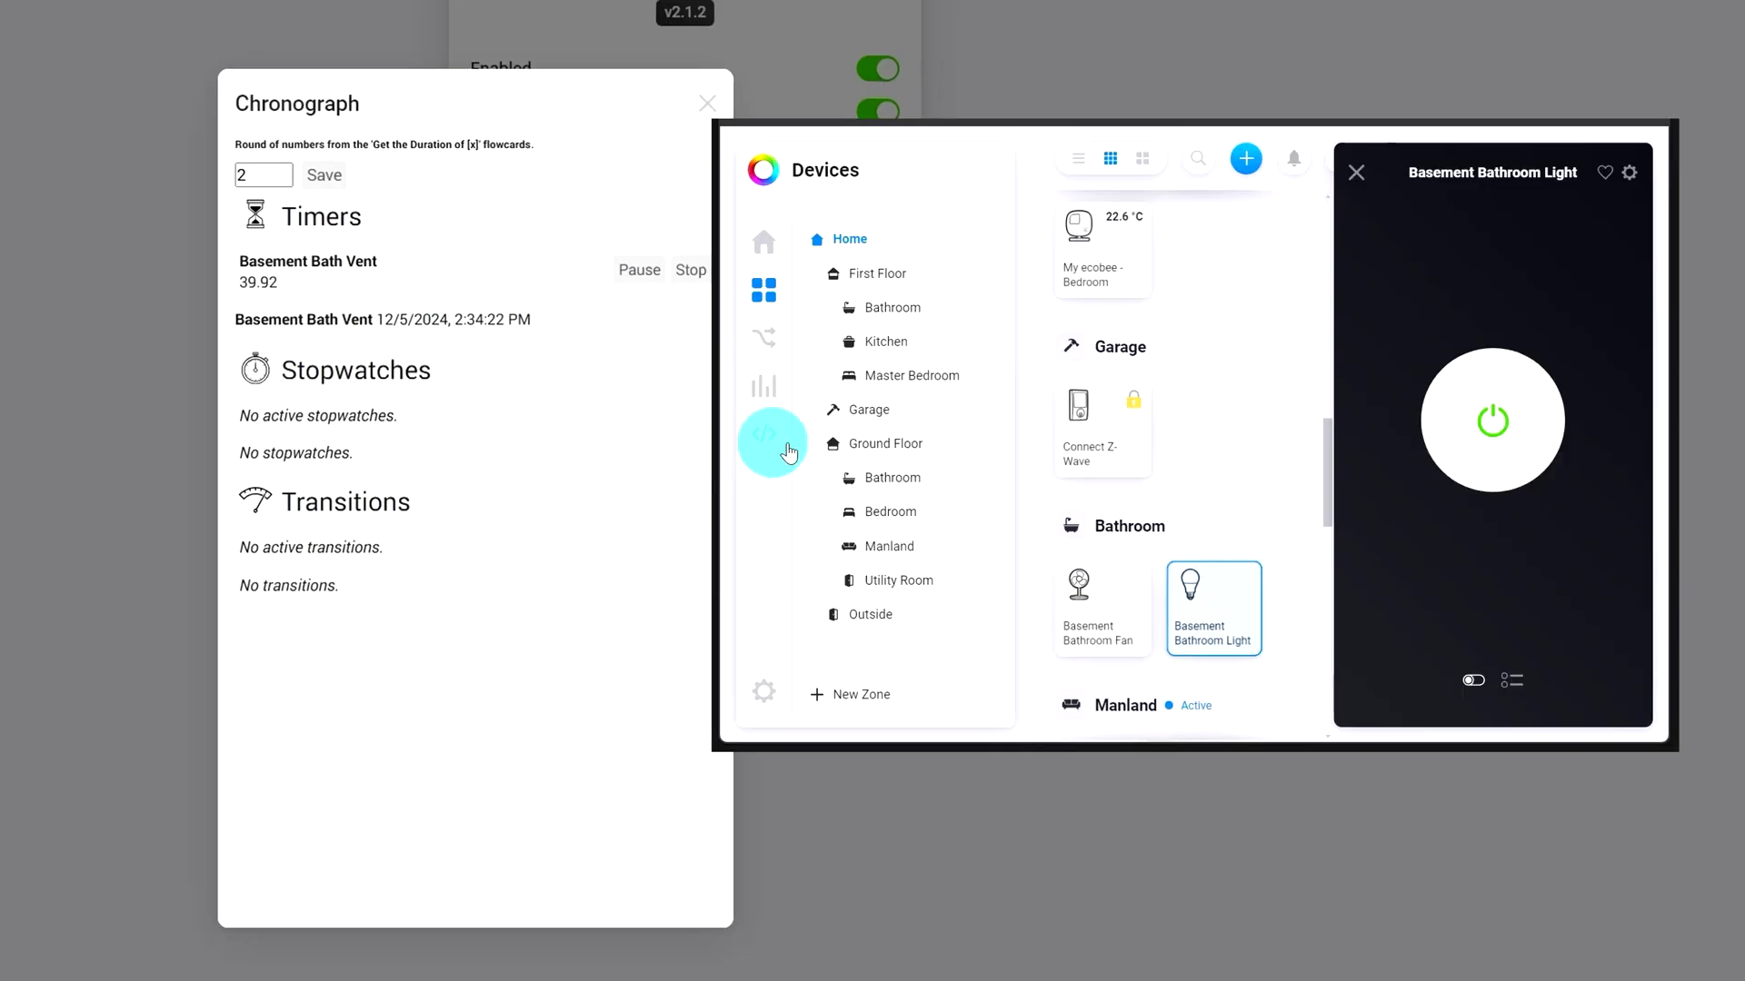
click(1495, 419)
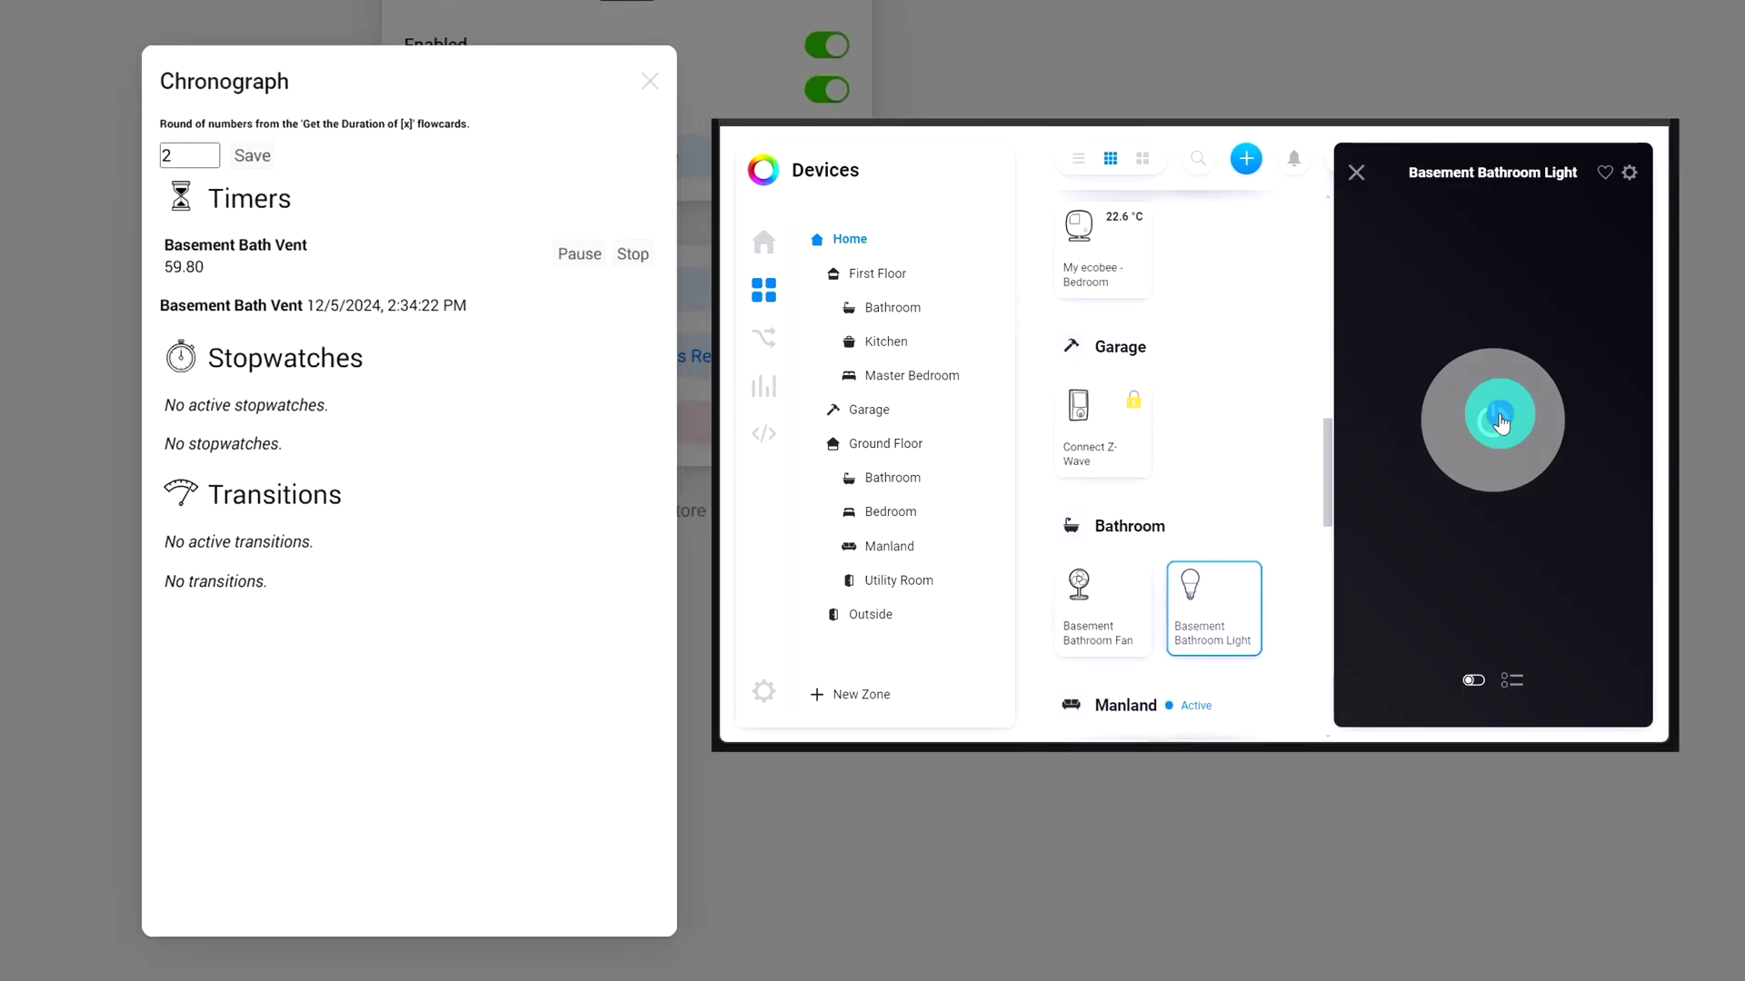